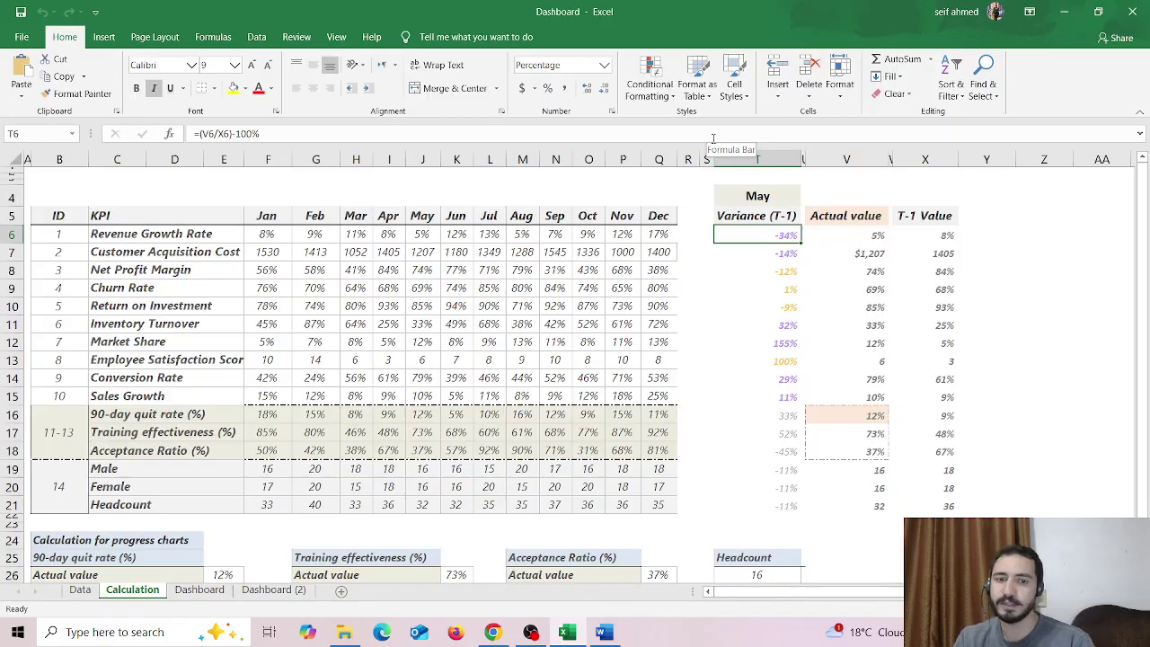
Examine the Dashboard (2) sheet and the title, value, line chart and variance elements of its Revenue Growth Rate tile.
left_click(280, 591)
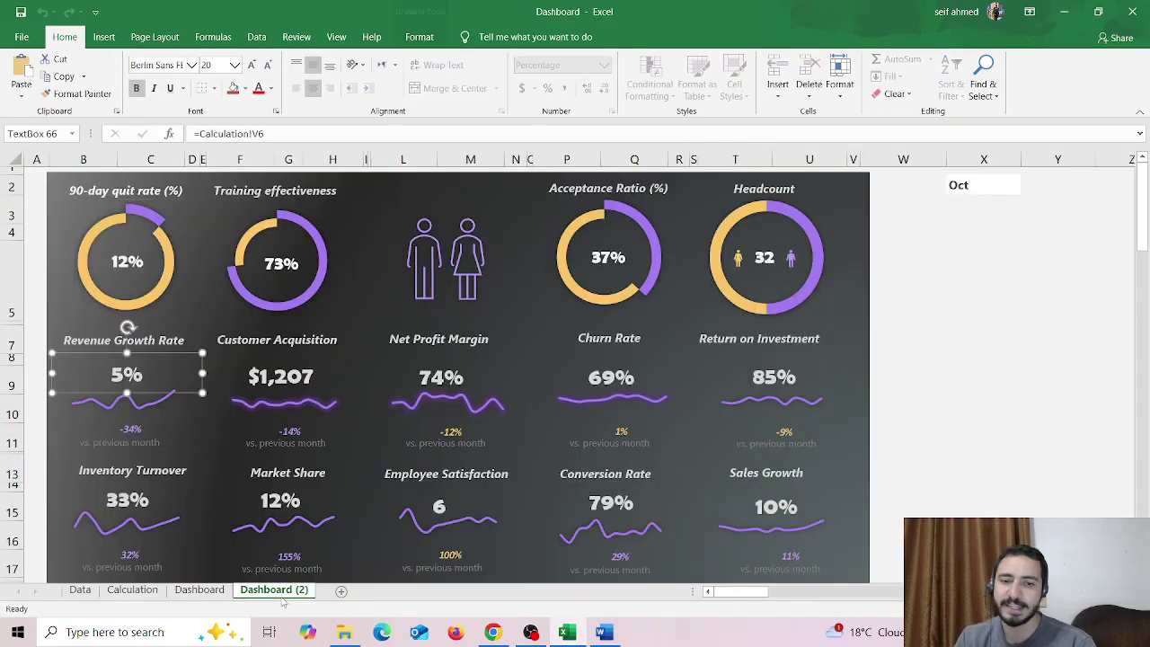
left_click(155, 591)
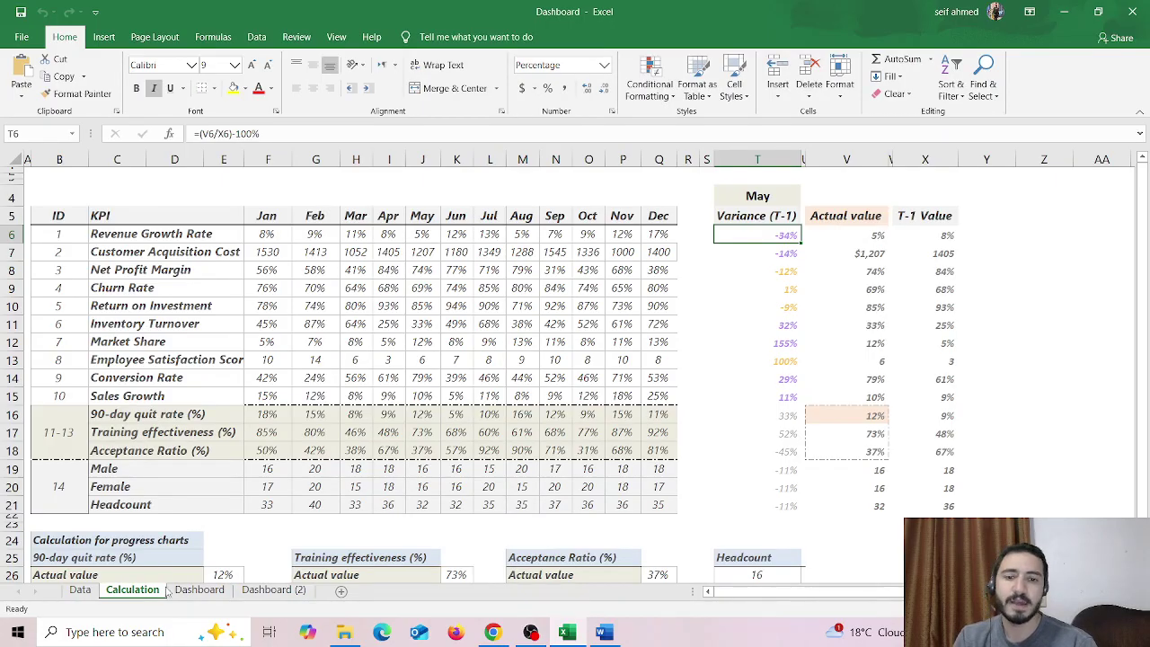
left_click(280, 589)
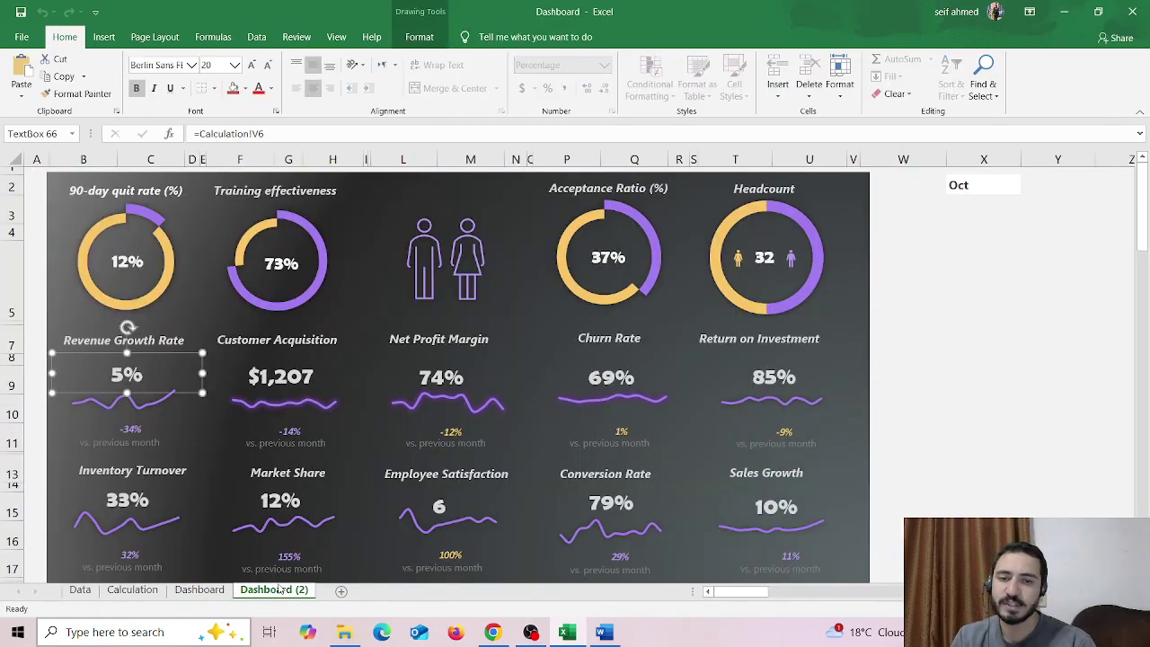
left_click(89, 339)
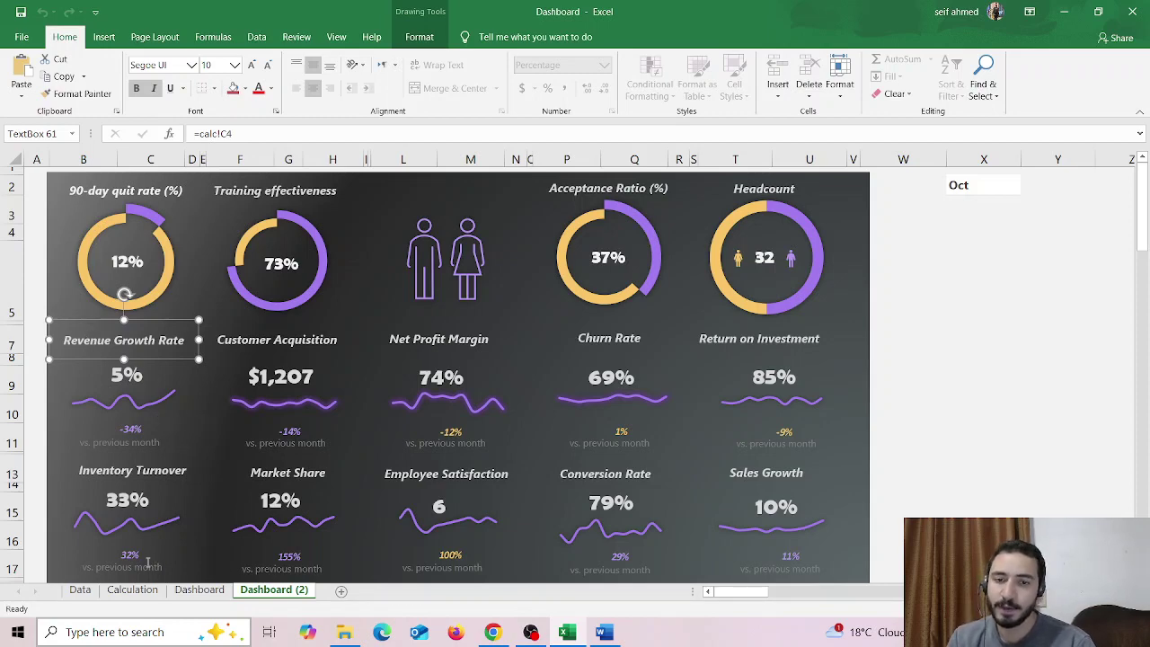
left_click(120, 375)
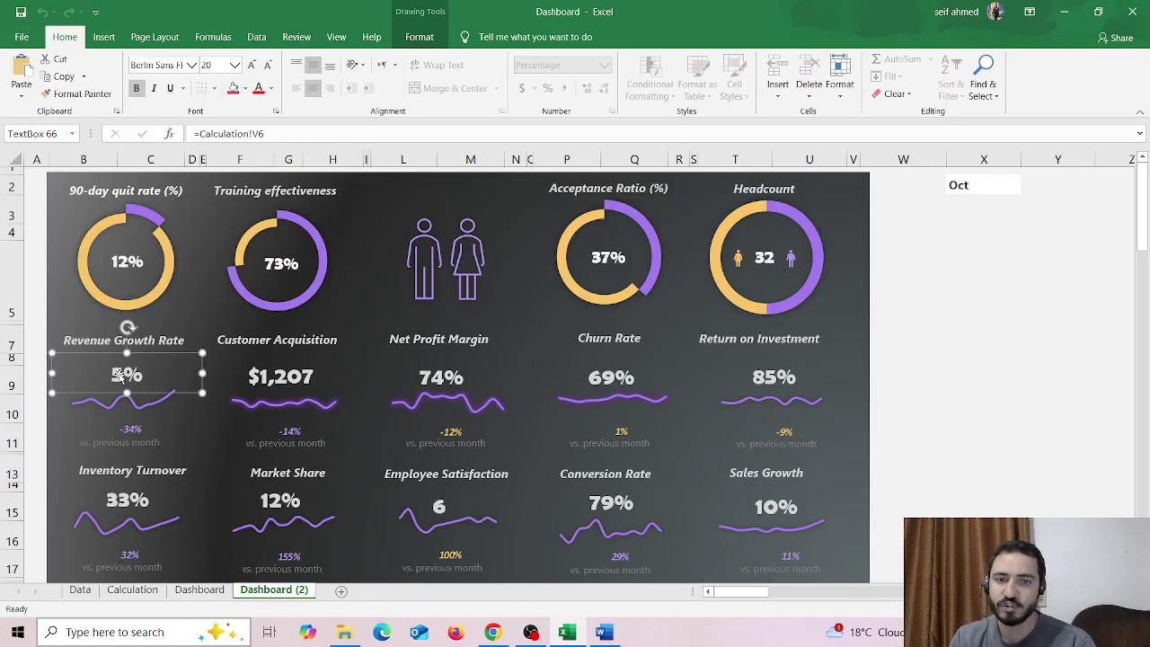
left_click(107, 404)
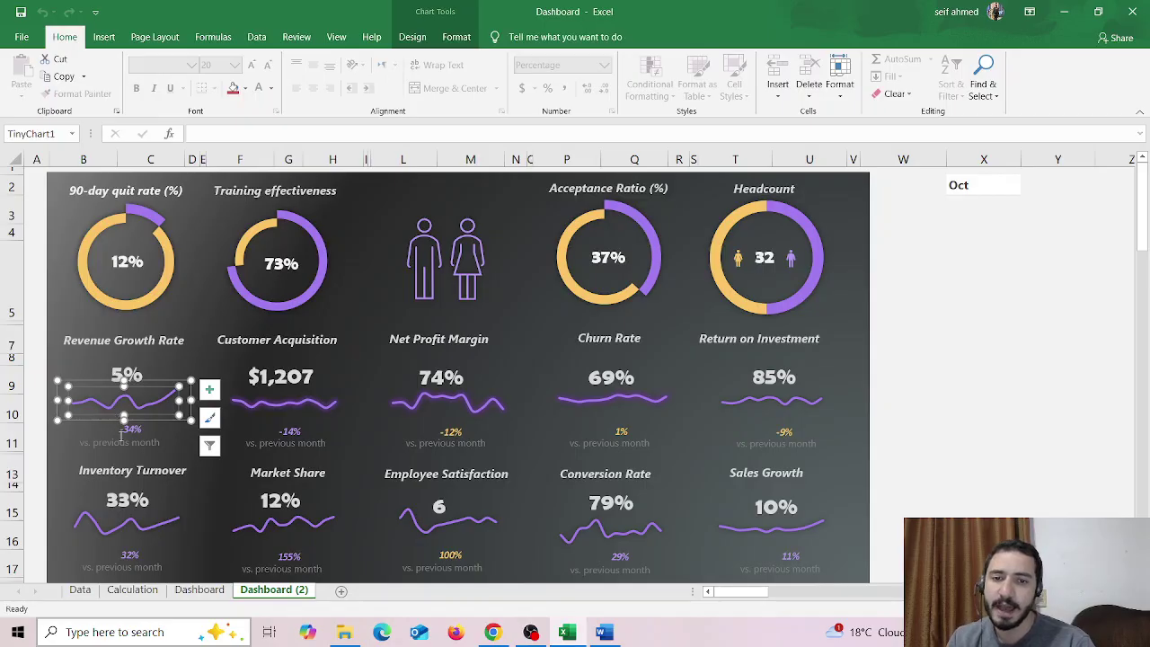
left_click(122, 436)
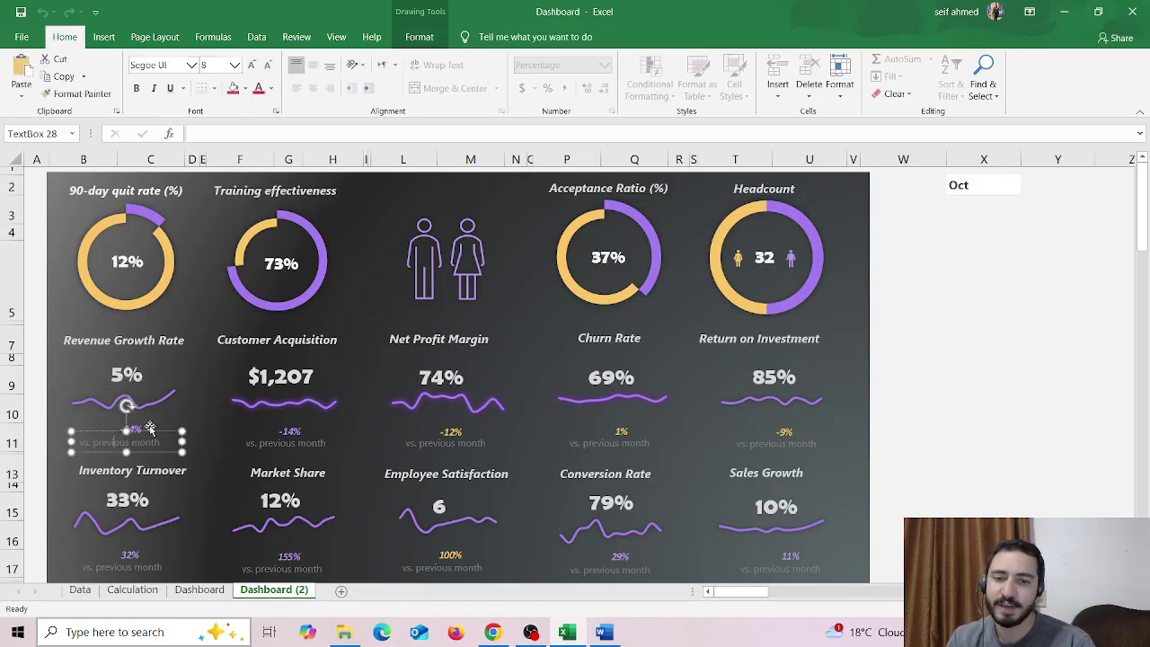
left_click(149, 429)
Examine the Actual value formula for Revenue Growth Rate in the Calculation sheet and the month cell and May data it draws on.
left_click(132, 590)
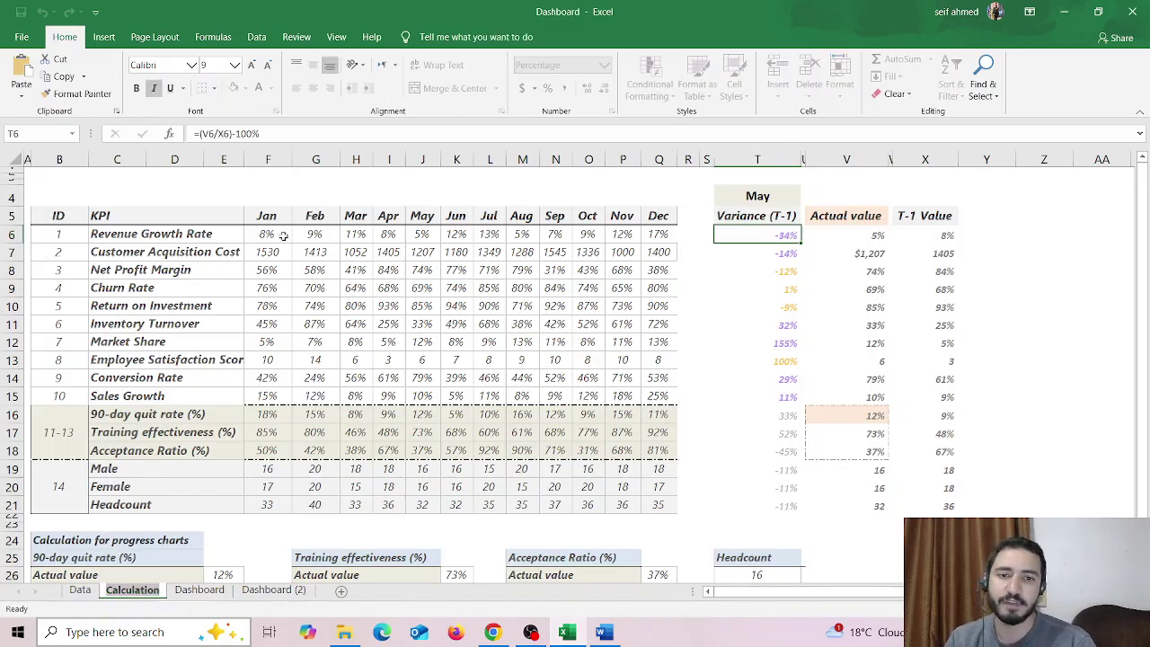
left_click_drag(943, 199, 794, 221)
left_click(847, 235)
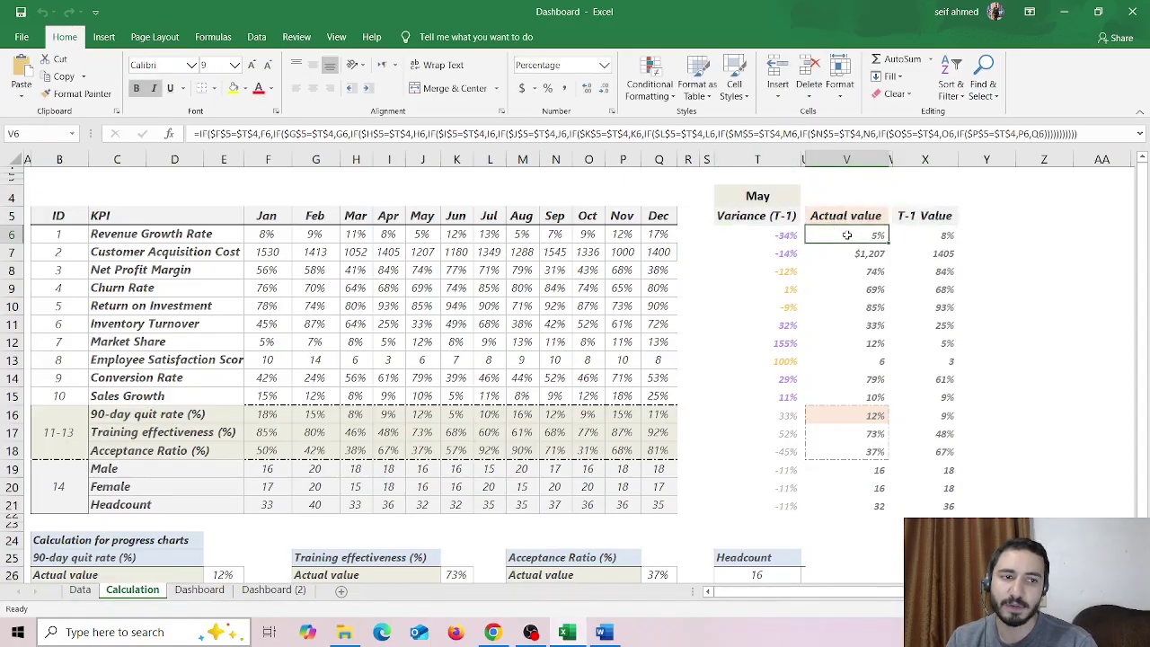
left_click(766, 196)
left_click(845, 232)
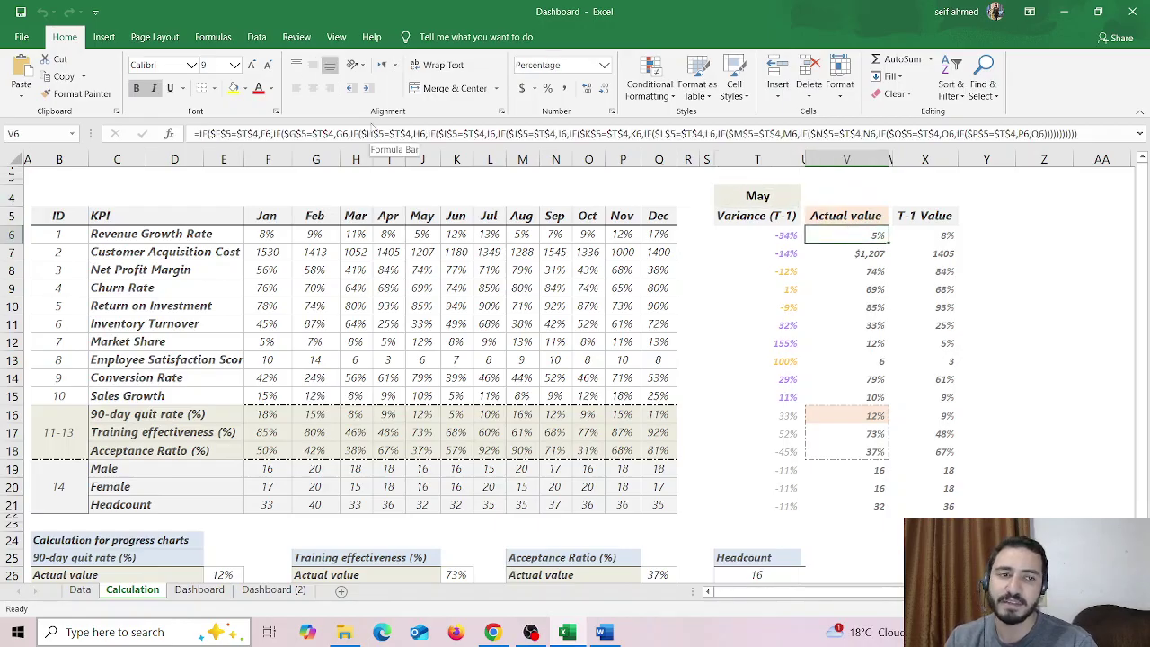
left_click(770, 190)
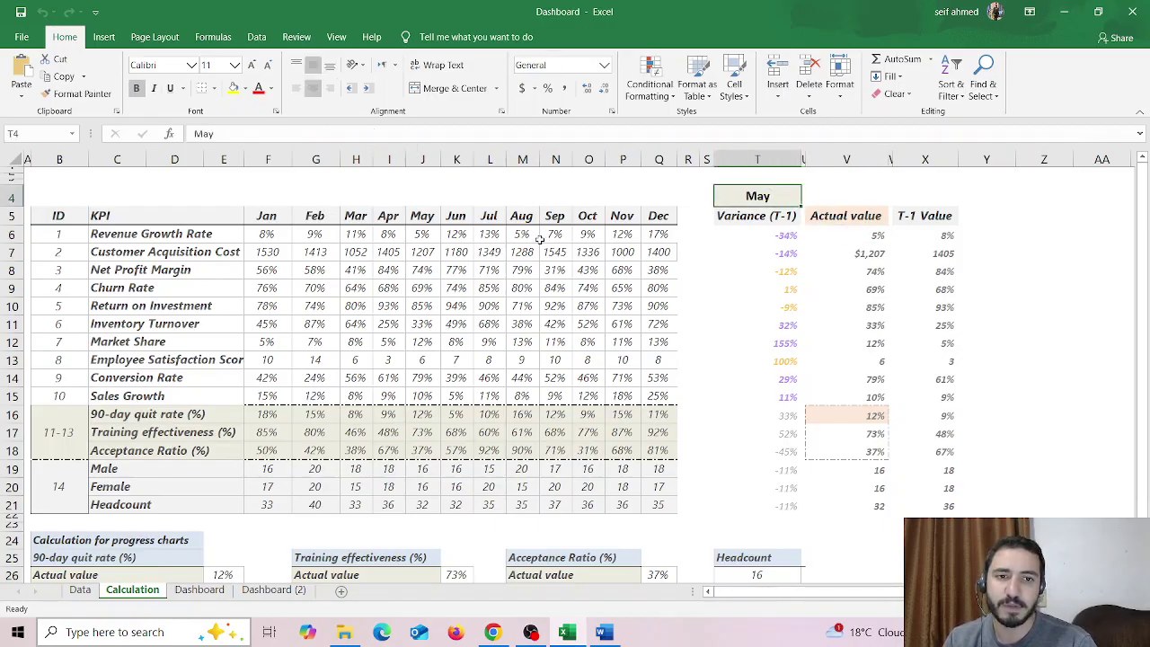
left_click(430, 212)
left_click(429, 232)
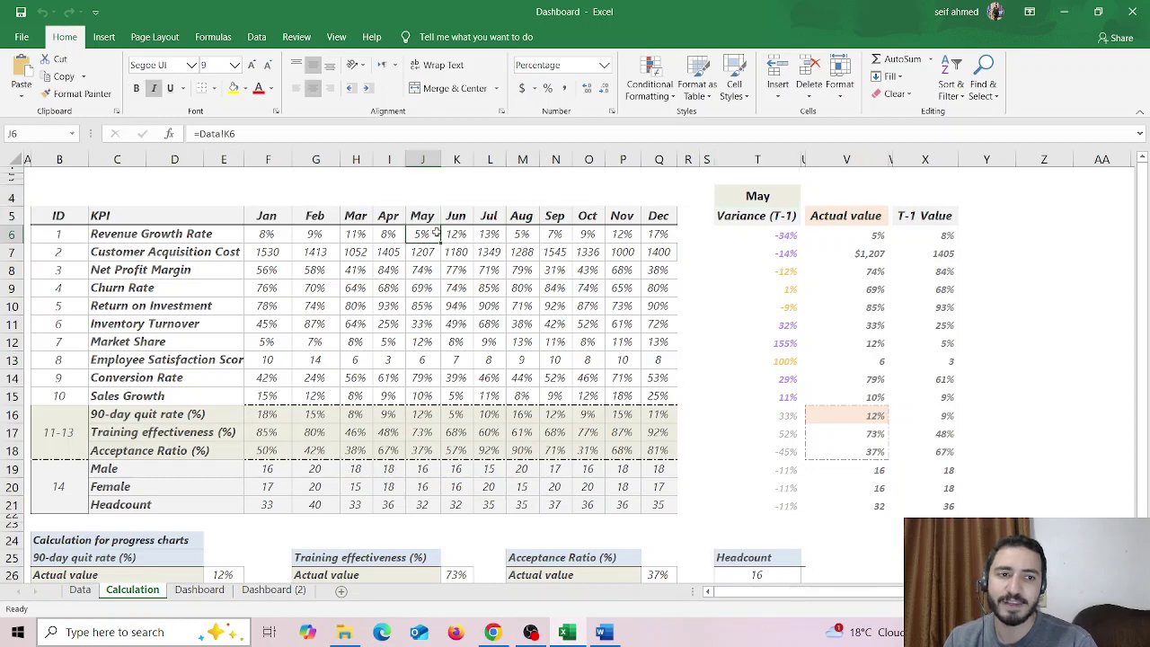
left_click(872, 234)
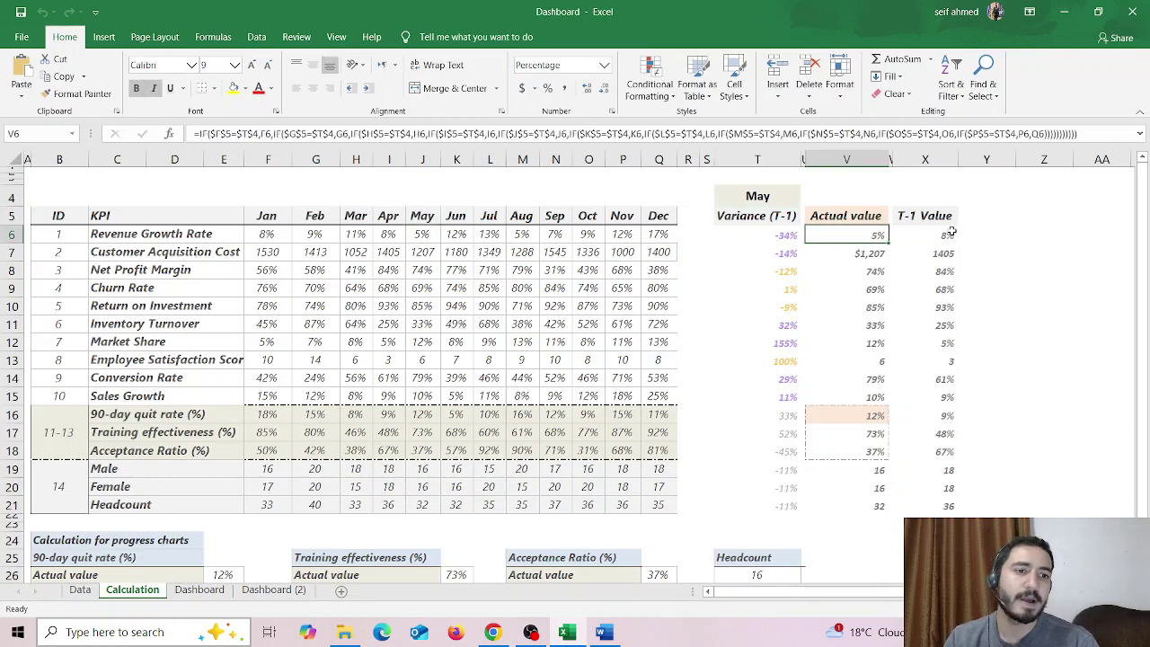
Examine the T-1 Value and Variance (T-1) formulas for Revenue Growth Rate together with the month cell.
left_click(951, 232)
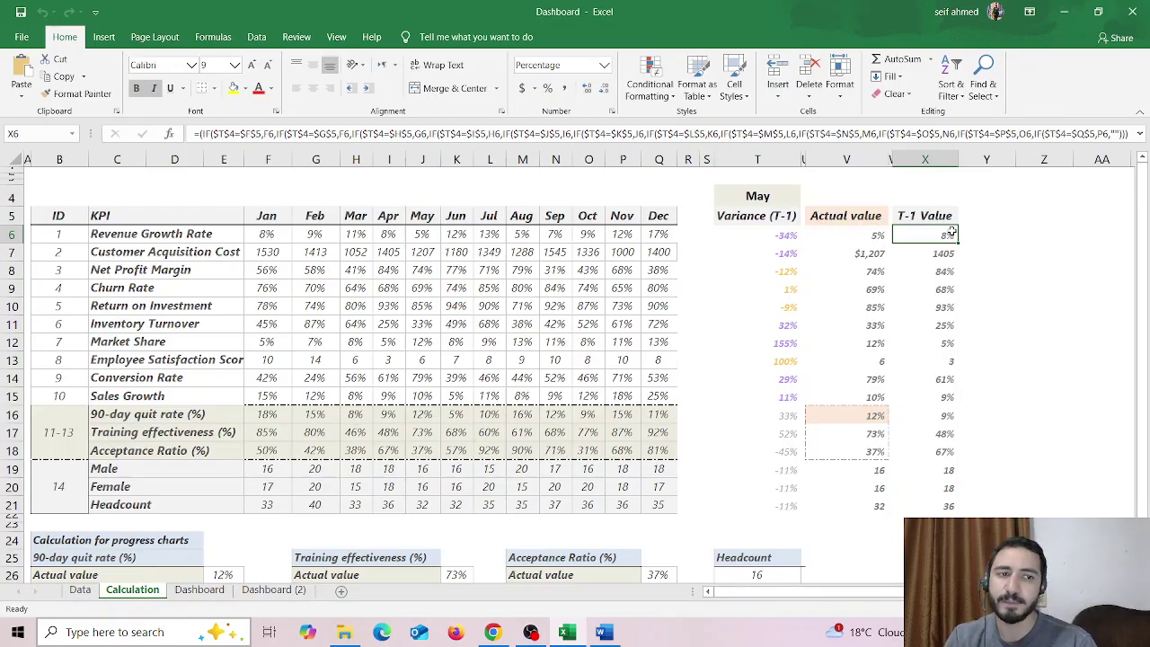
left_click(757, 195)
left_click(766, 239)
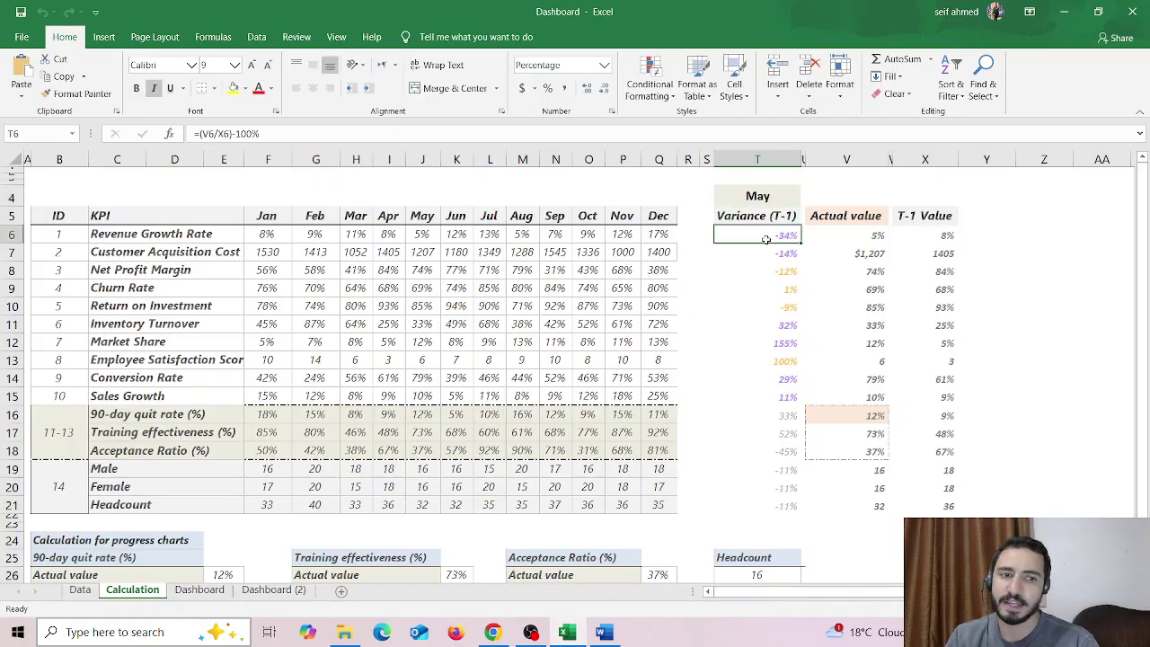
Compare Dashboard (2) with the blank Dashboard sheet and check the fill colour of the dark background range.
left_click(270, 591)
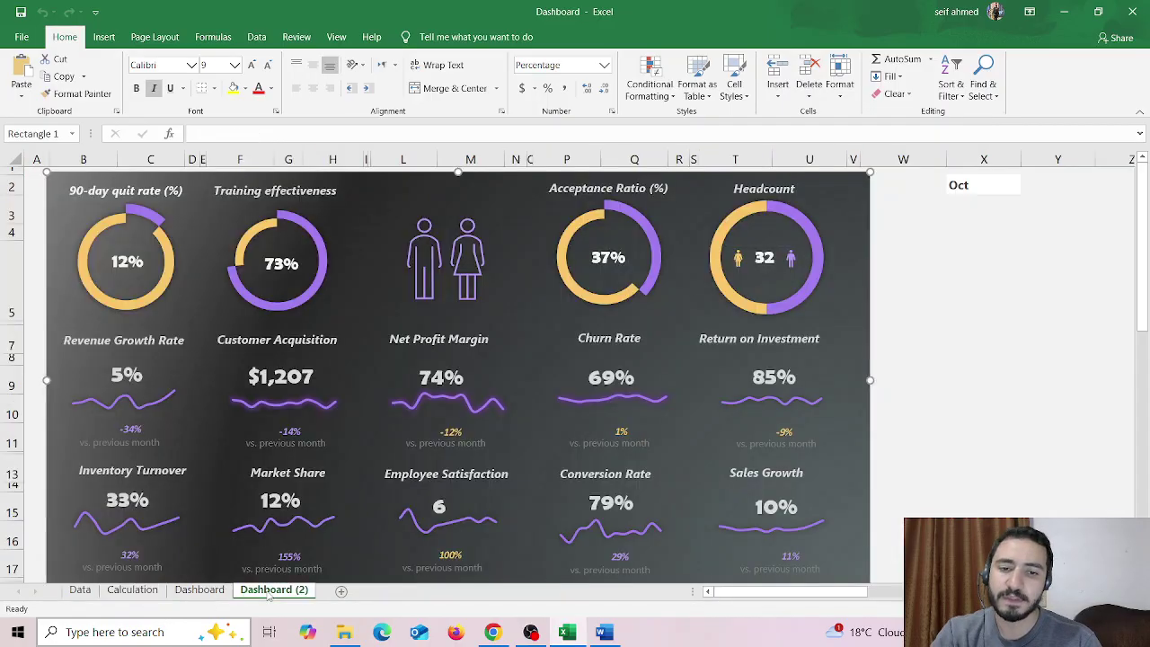
left_click(199, 589)
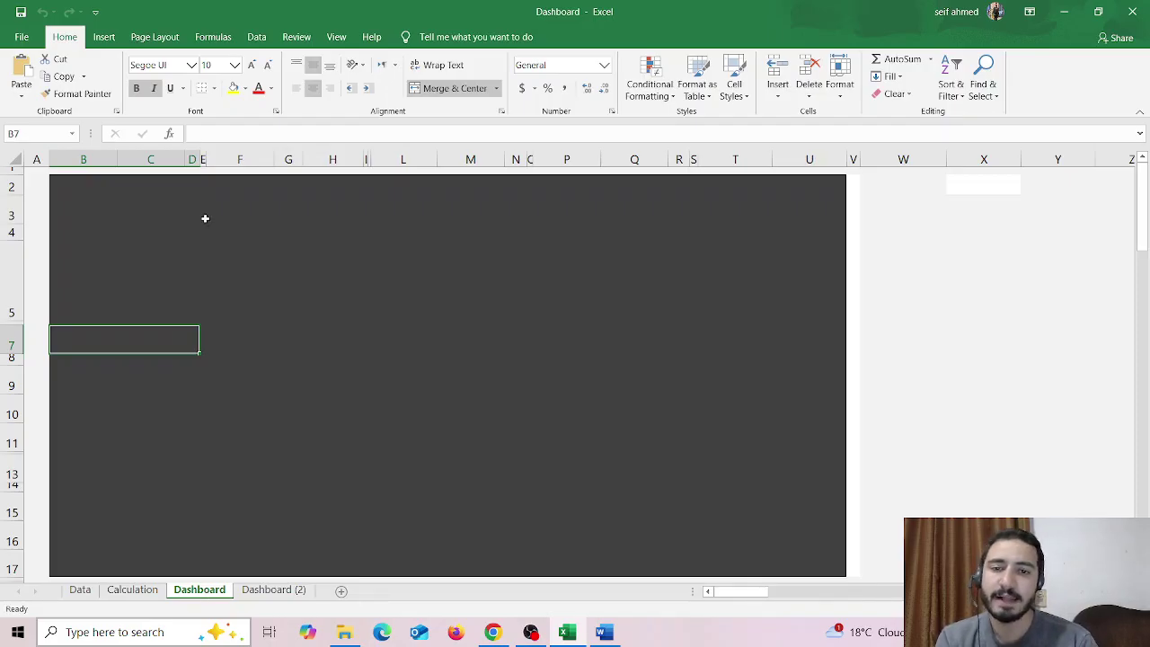
left_click_drag(65, 190, 764, 551)
left_click(243, 88)
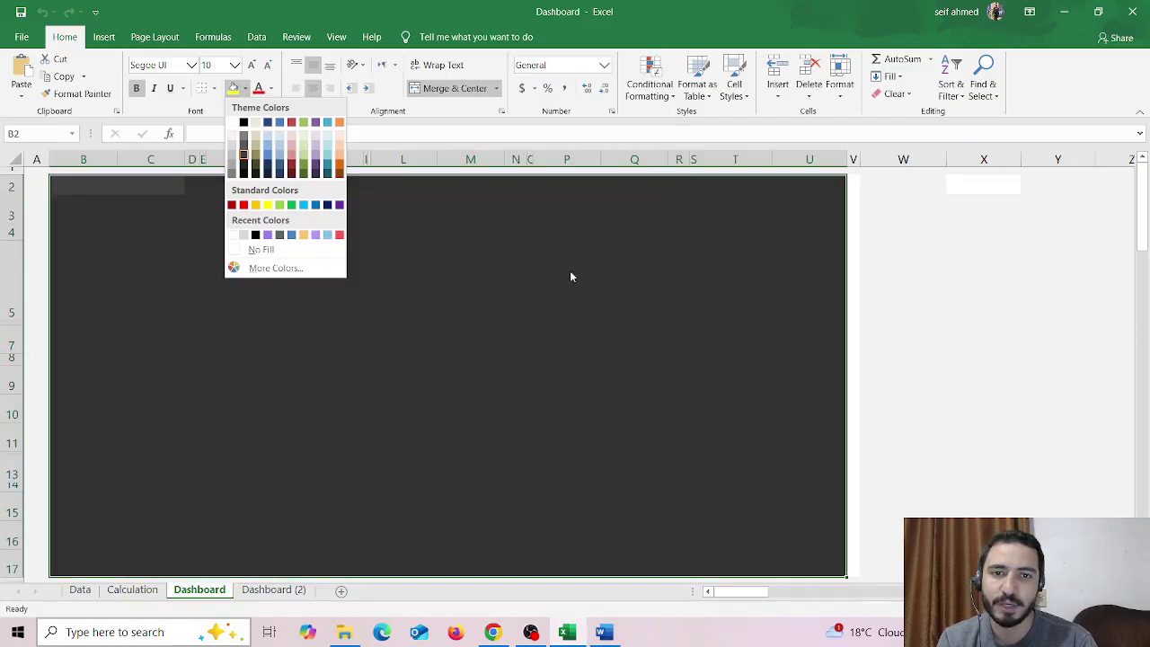
left_click(592, 272)
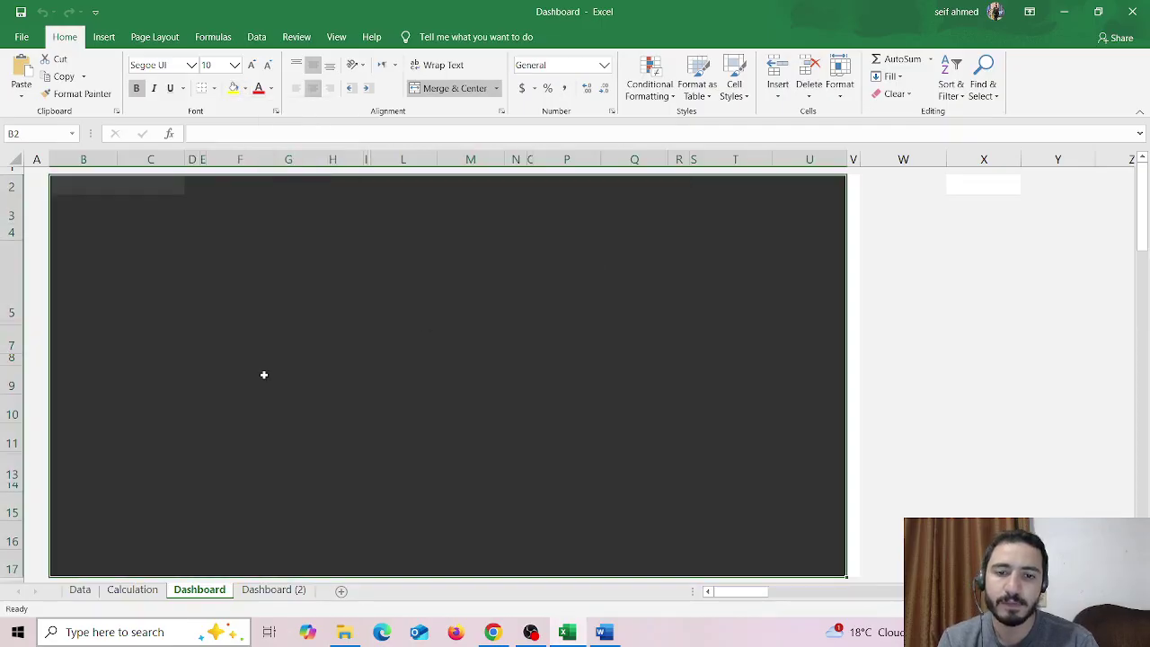
Link cell B7 of the Dashboard sheet to the Revenue Growth Rate name in the Calculation sheet.
left_click(94, 333)
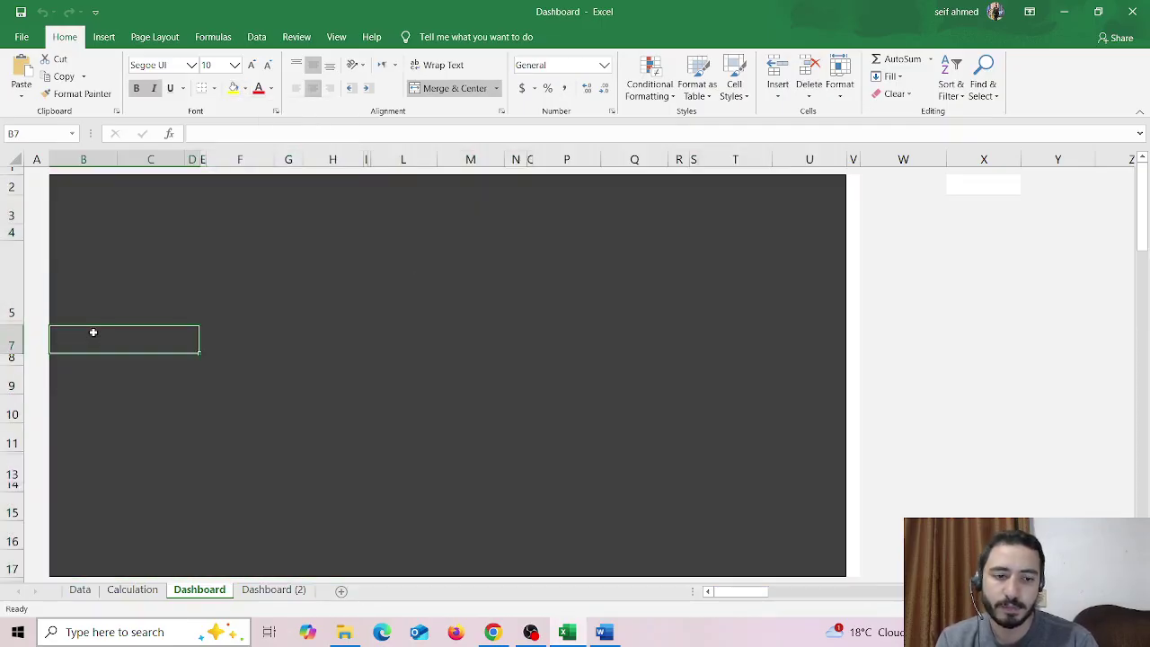
type("=")
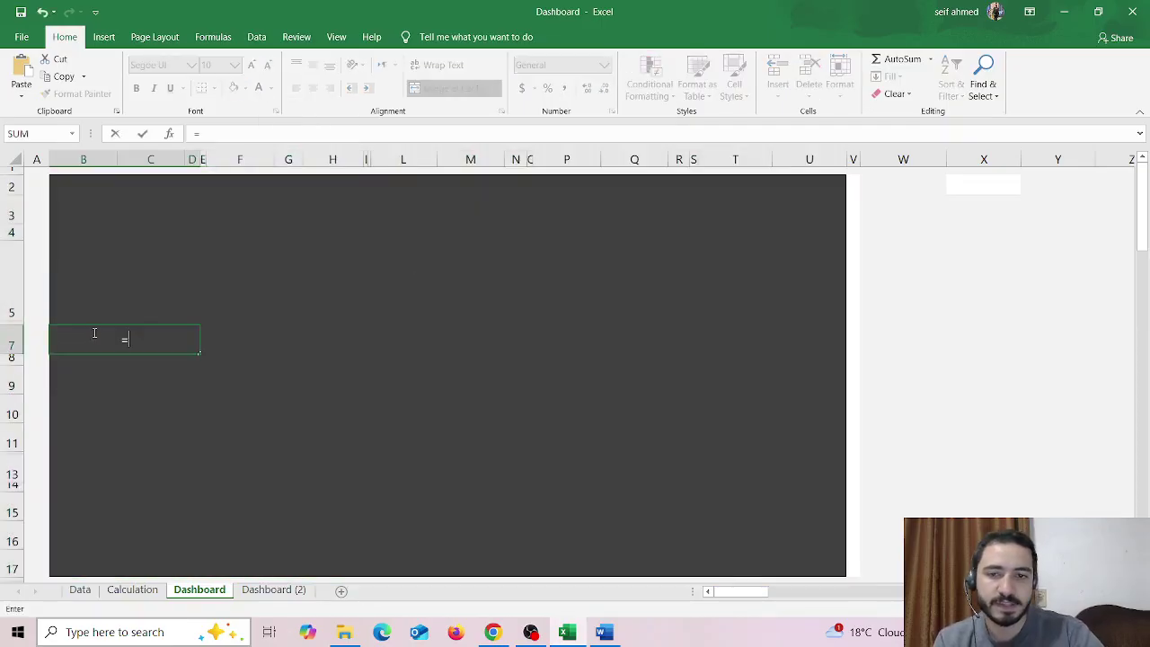
left_click(135, 593)
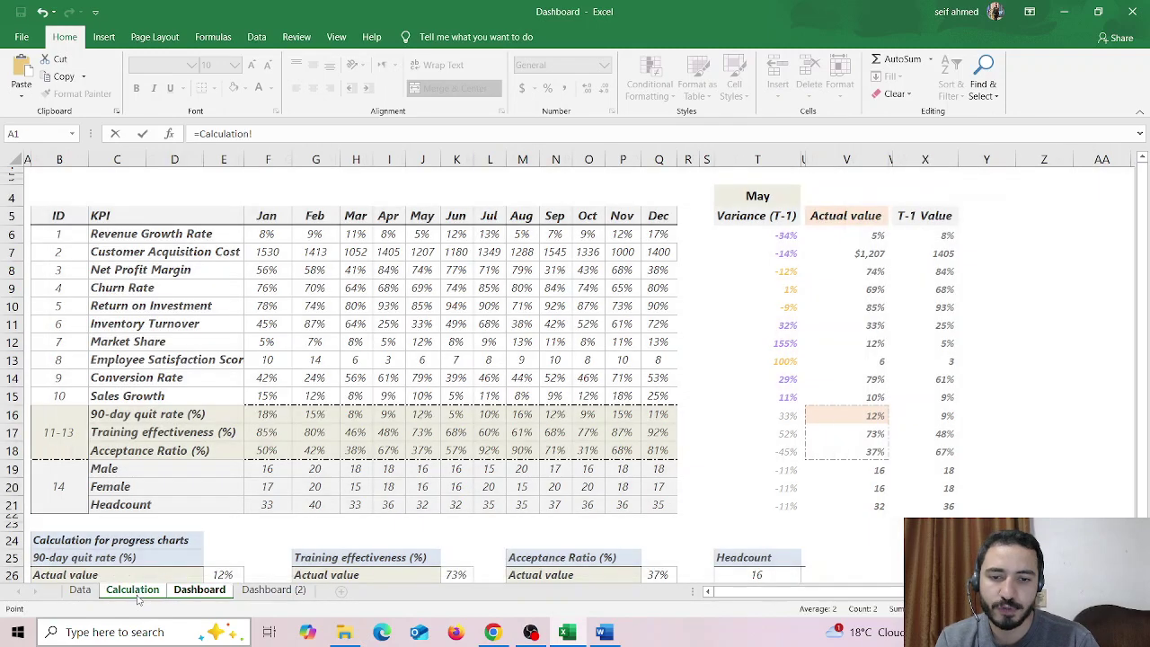
left_click(123, 228)
key("Return")
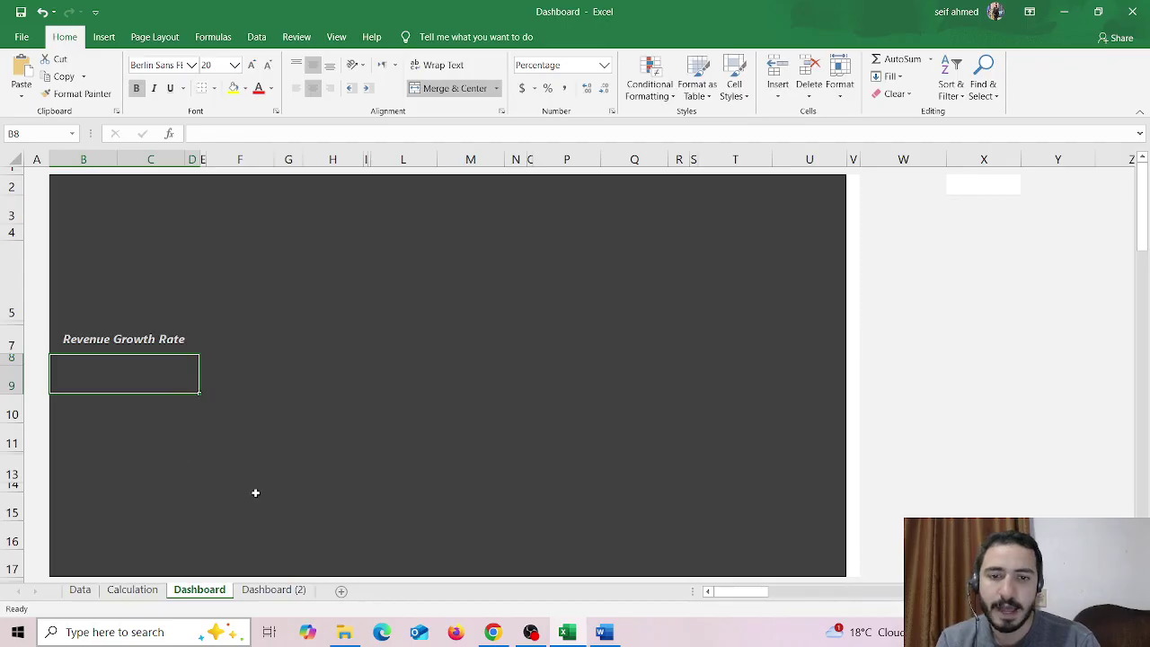
Link cell B8 of the Dashboard sheet to the Revenue Growth Rate actual value with =Calculation!V6.
left_click(271, 589)
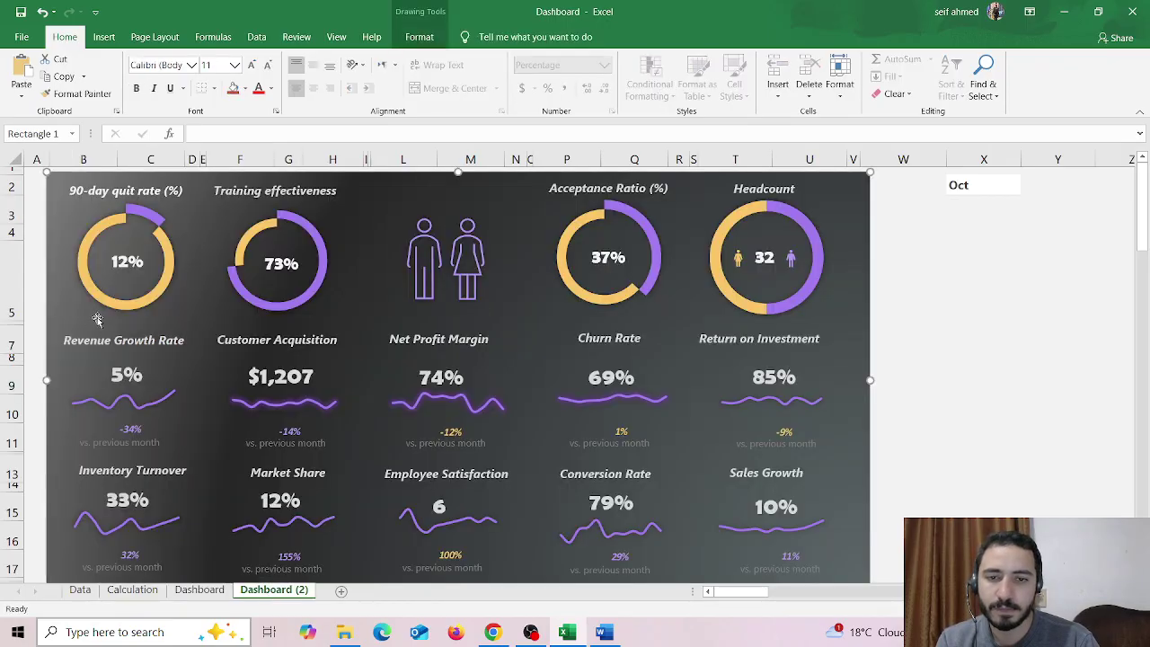
left_click(133, 381)
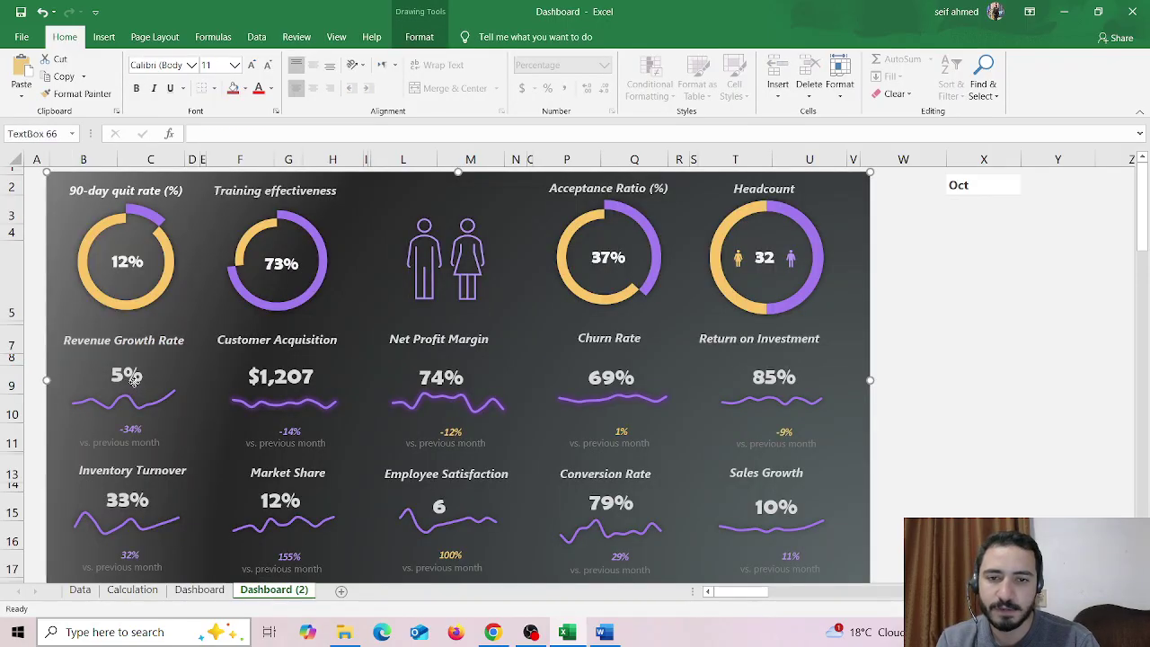
left_click(189, 590)
type("=")
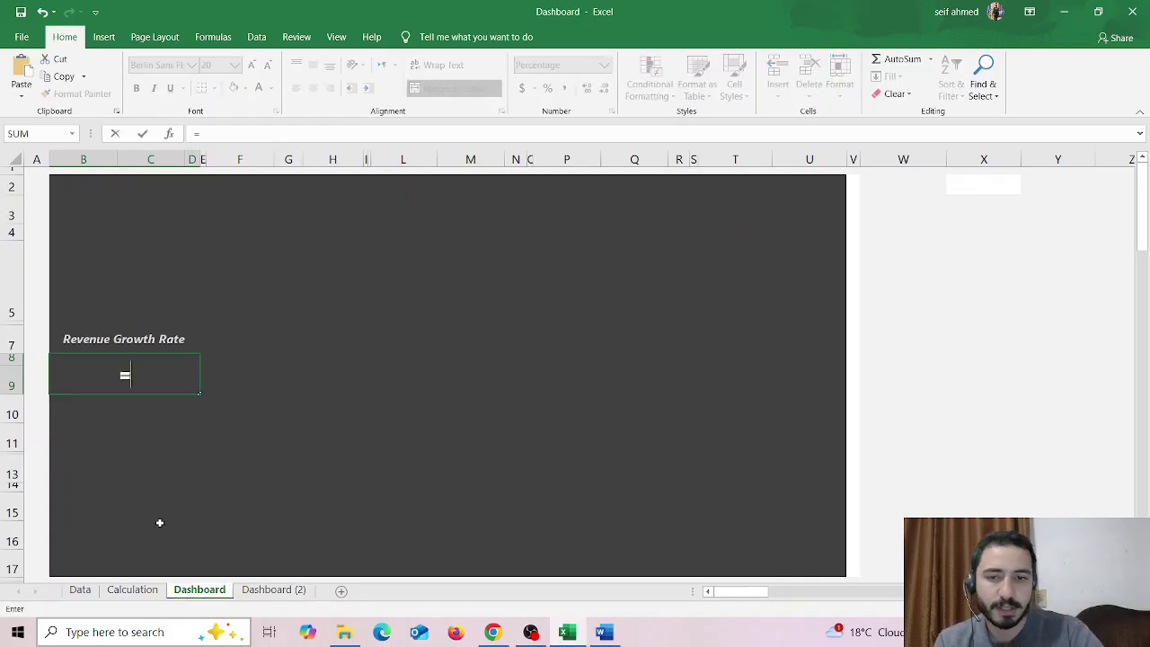
left_click(132, 589)
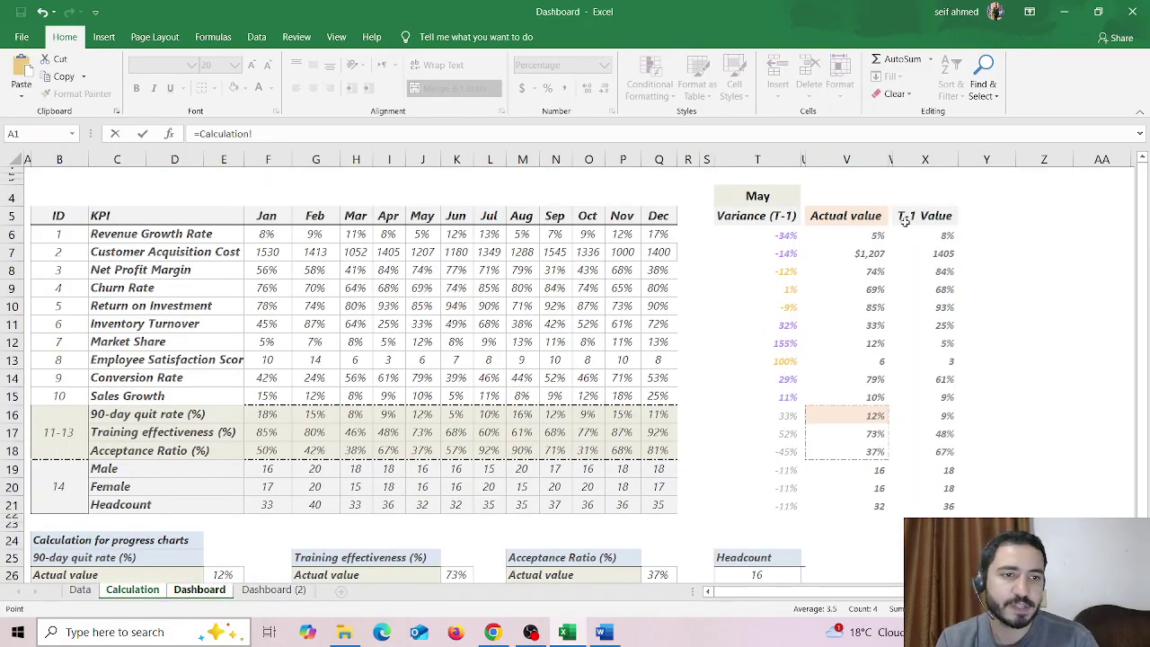
left_click(878, 235)
key("Return")
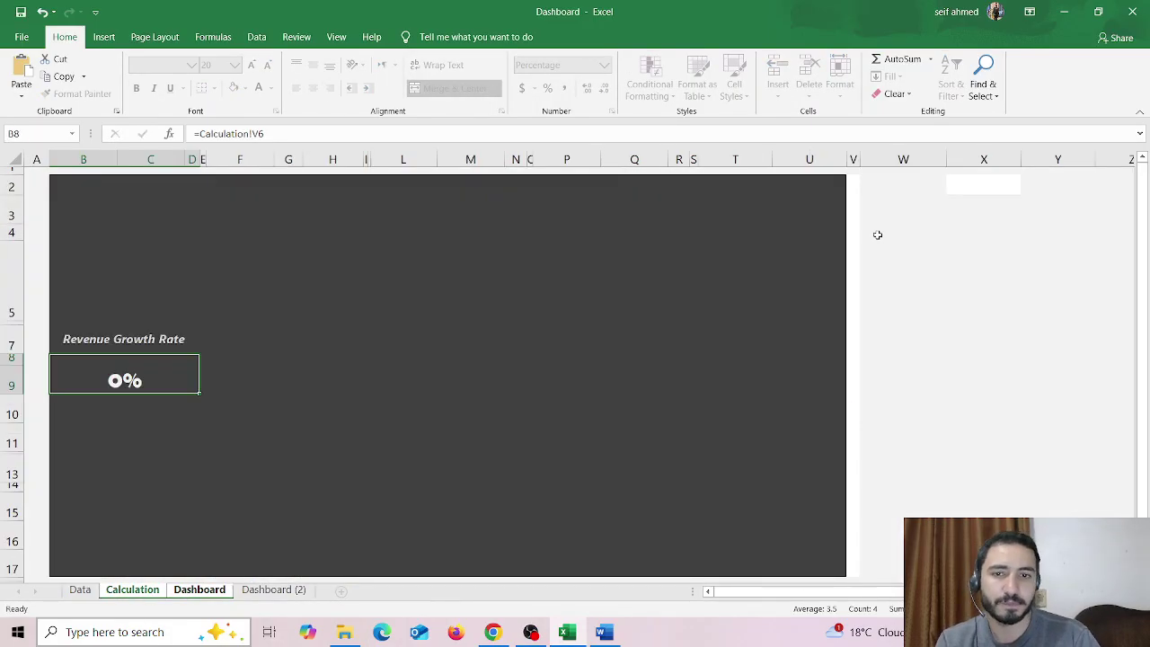
Insert a 2-D line chart of the January to December Revenue Growth Rate values, F6:Q6 in the Calculation sheet.
left_click(261, 589)
left_click(127, 386)
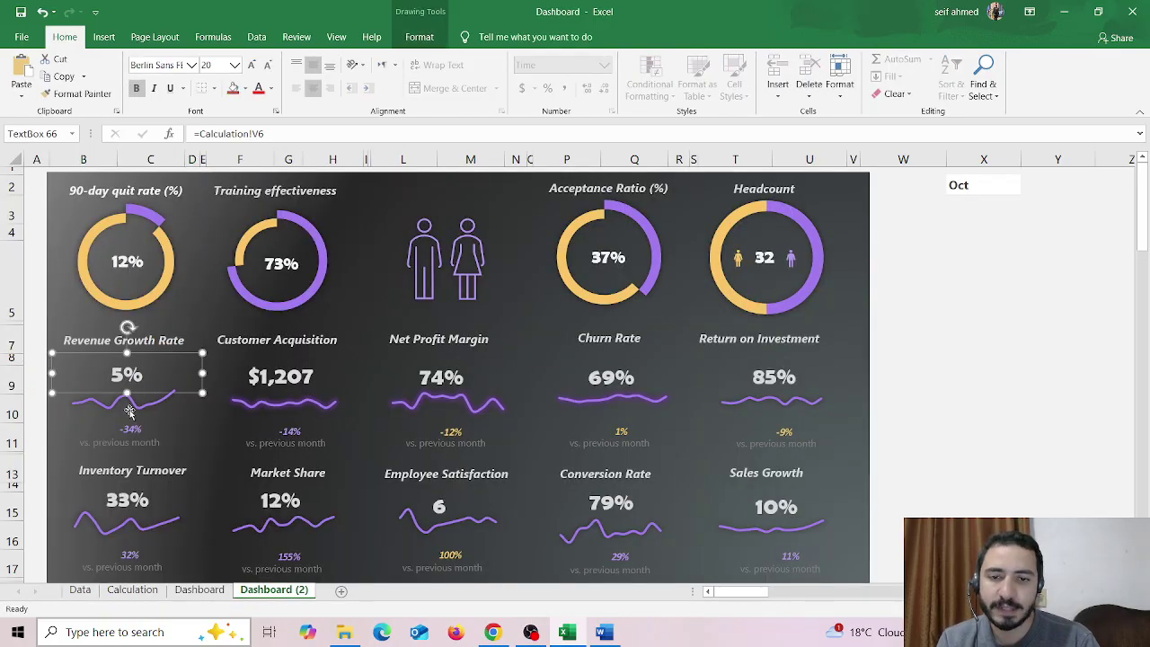
left_click(132, 589)
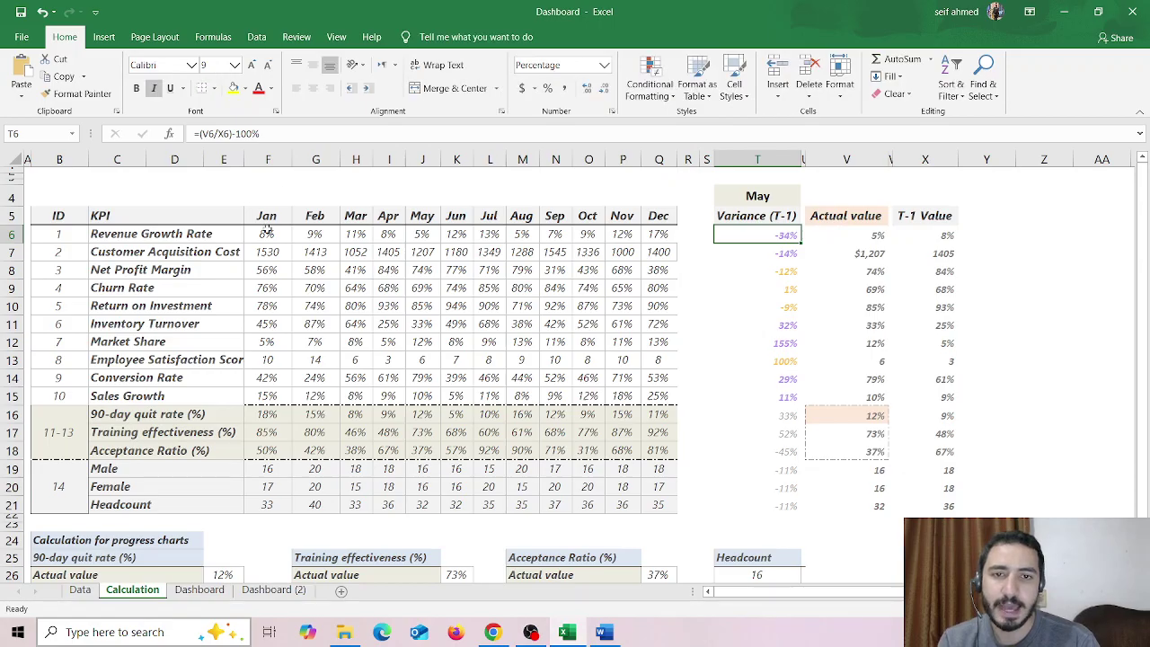
left_click_drag(267, 233, 660, 231)
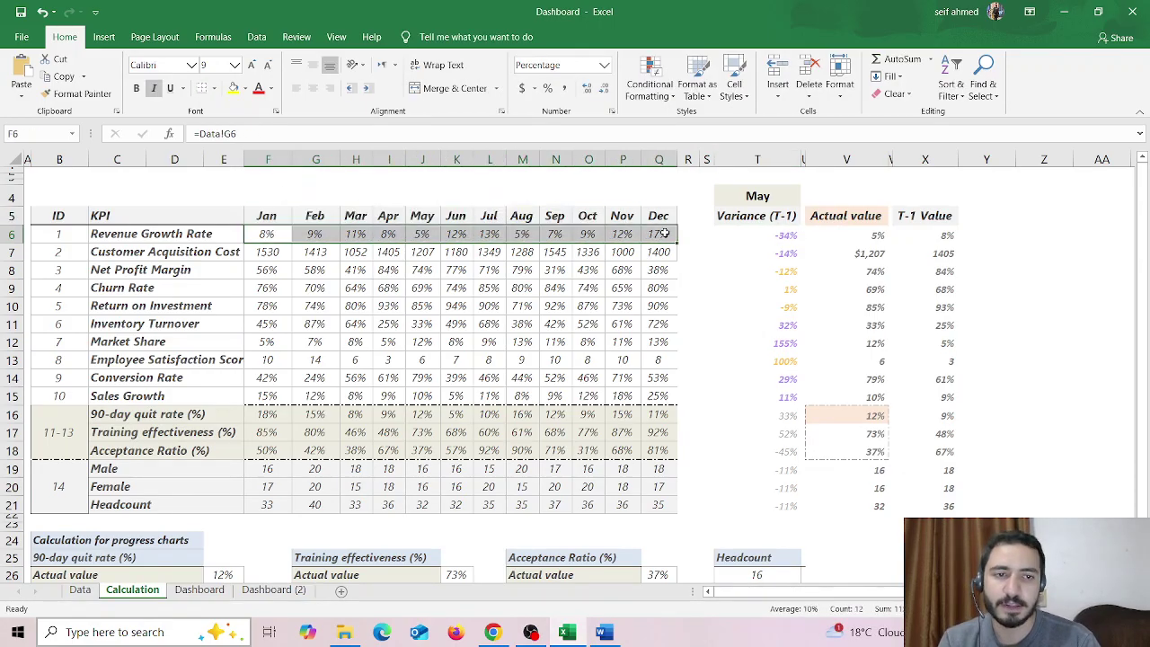
left_click(103, 41)
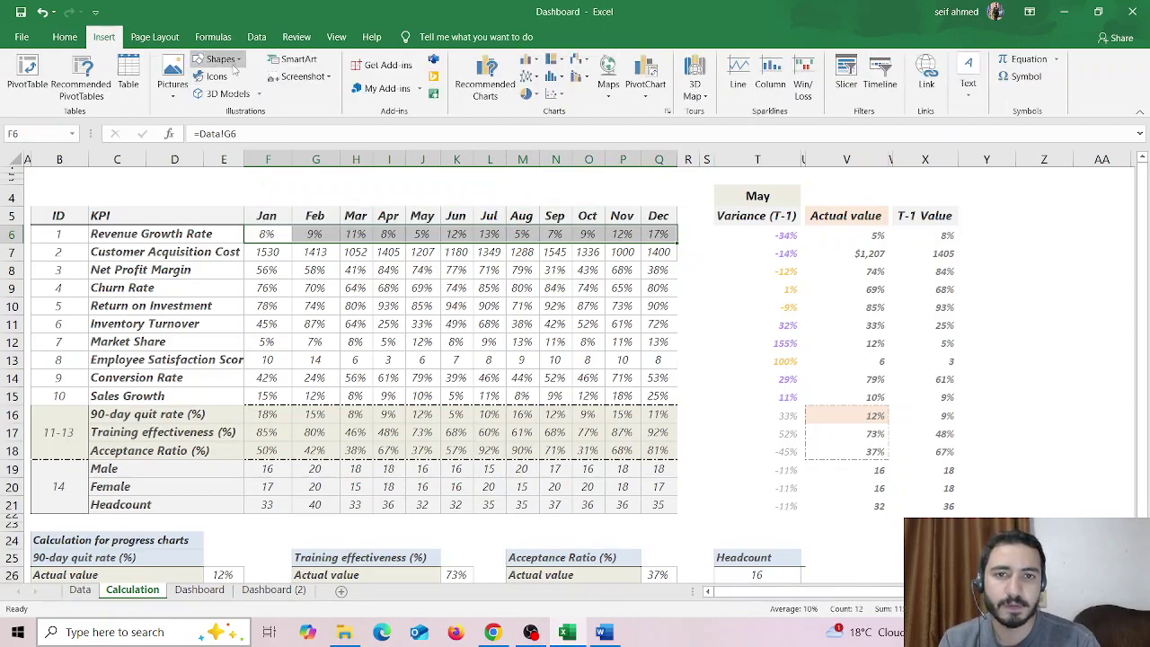
left_click(536, 82)
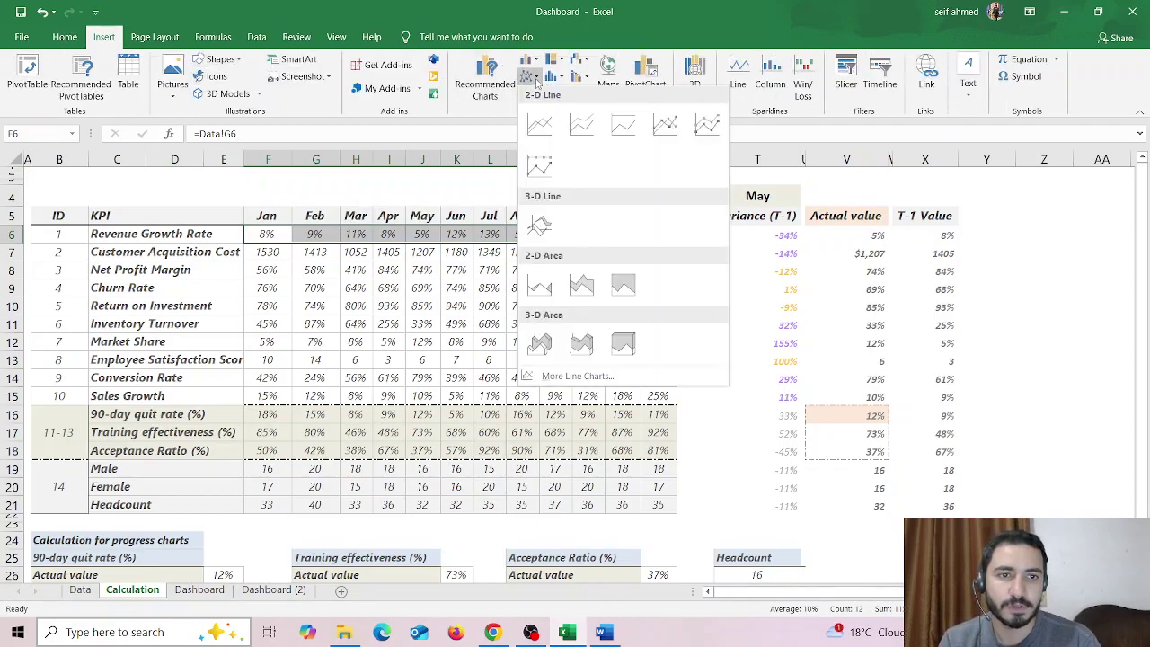
left_click(545, 133)
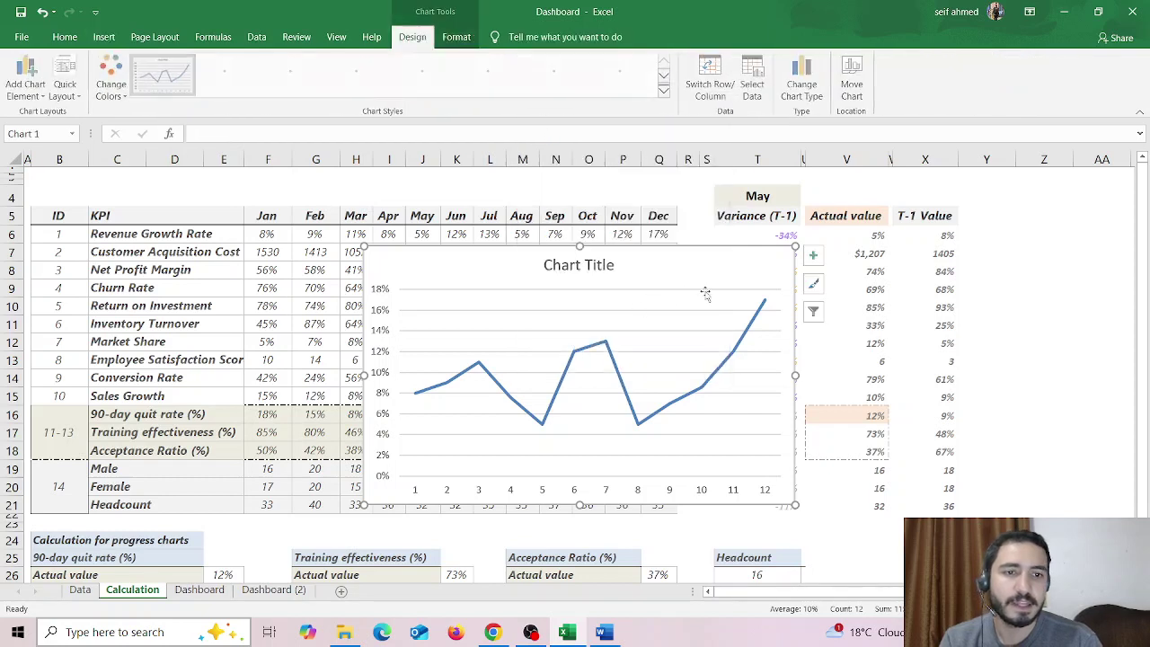
Remove the axes, chart title and gridlines from the Revenue Growth Rate line chart.
left_click(812, 257)
left_click(846, 276)
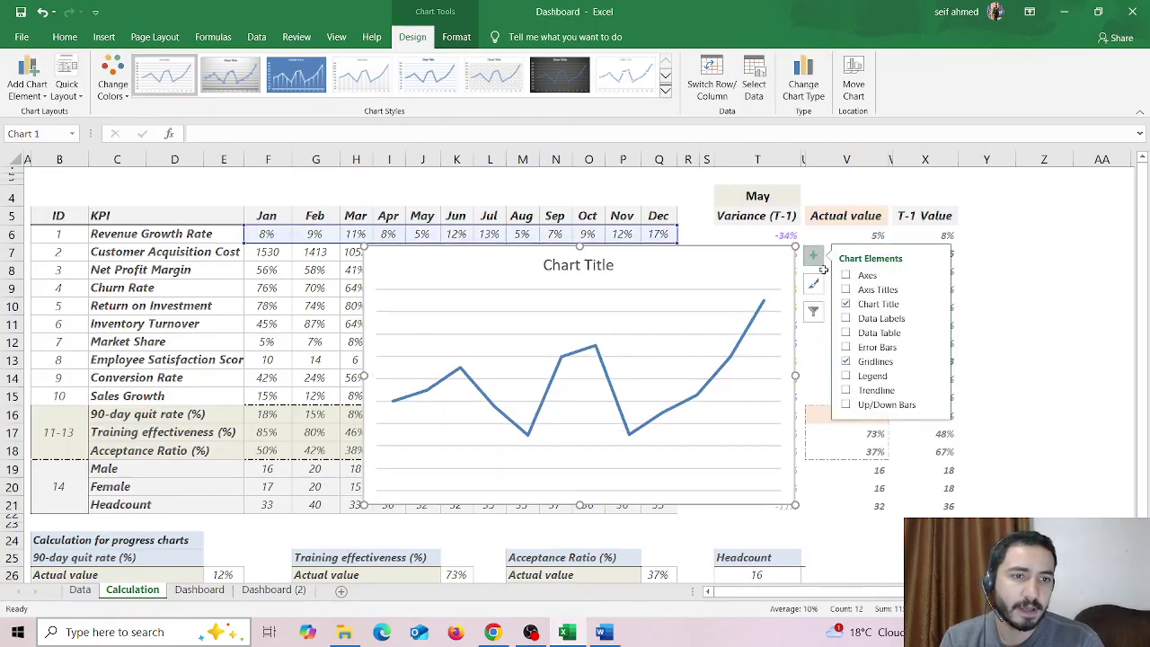
left_click(853, 352)
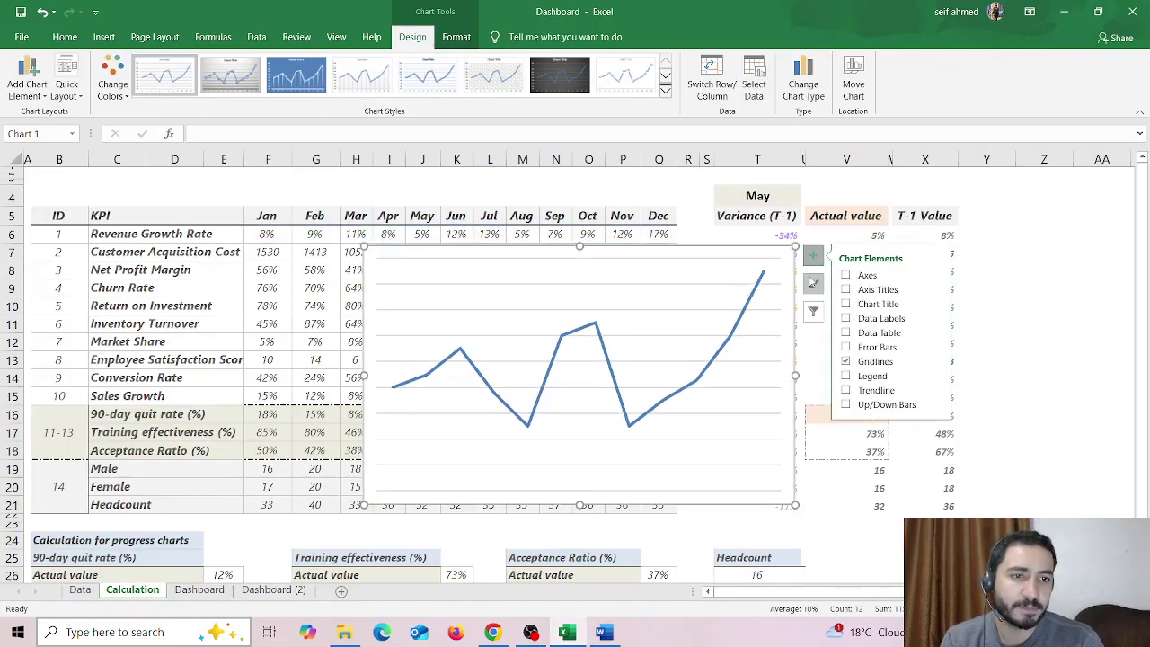
left_click(844, 362)
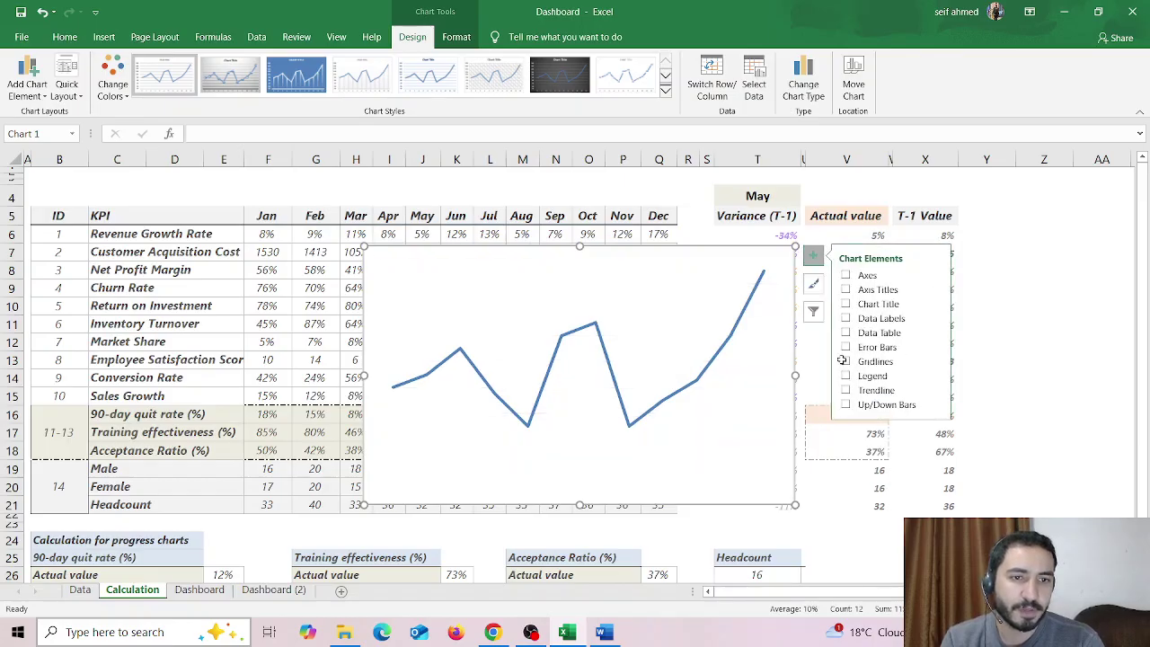
left_click(641, 268)
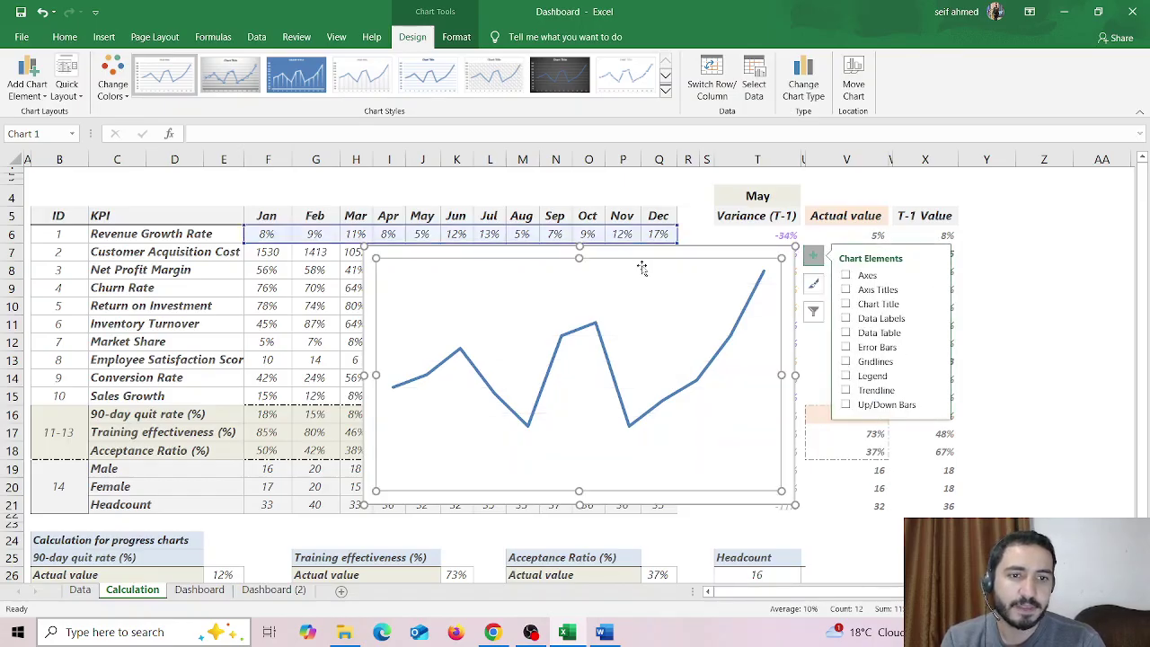
left_click(704, 256)
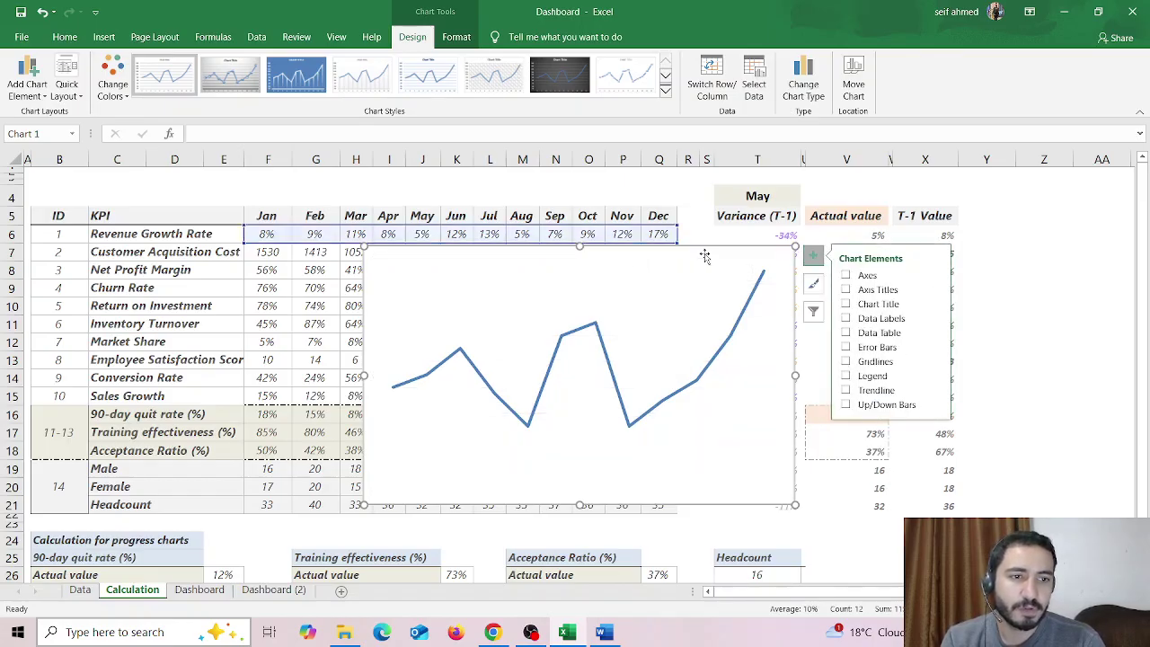
Set the line chart's chart area to No fill so its background is transparent.
left_click(812, 284)
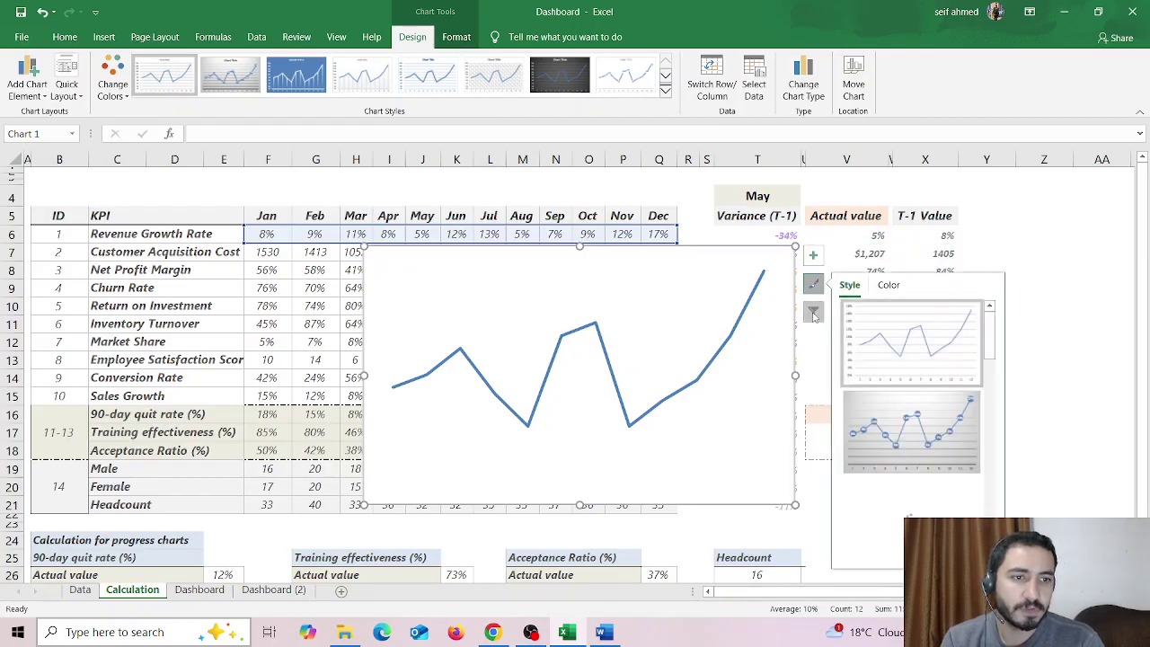
left_click(813, 316)
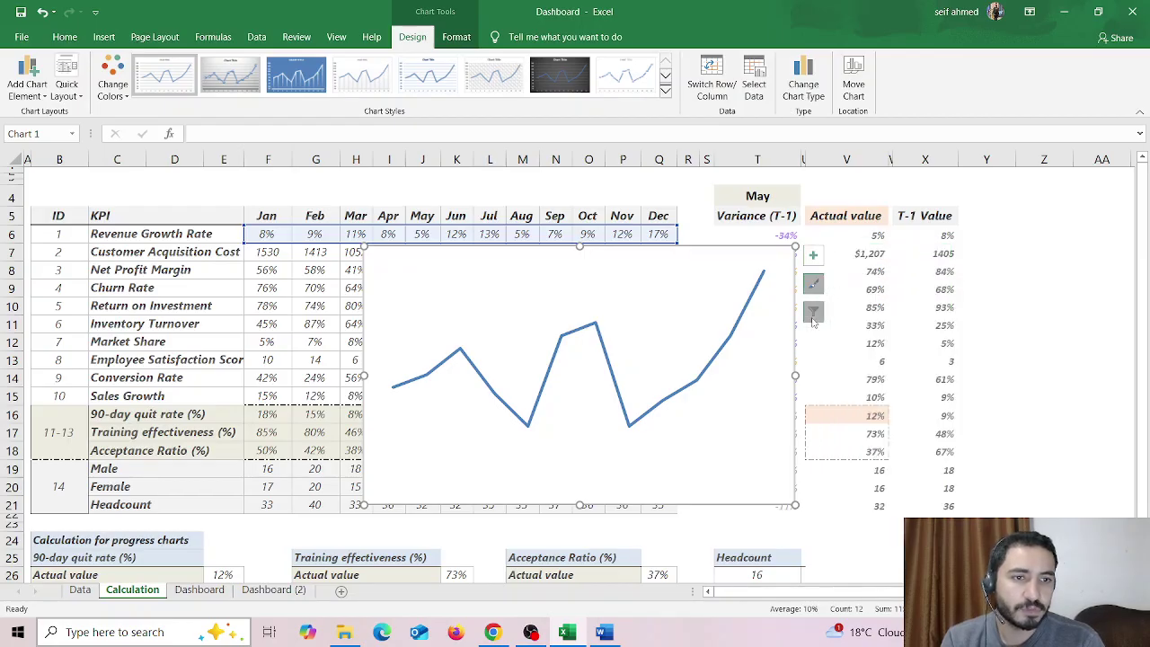
left_click(690, 259)
double_click(690, 259)
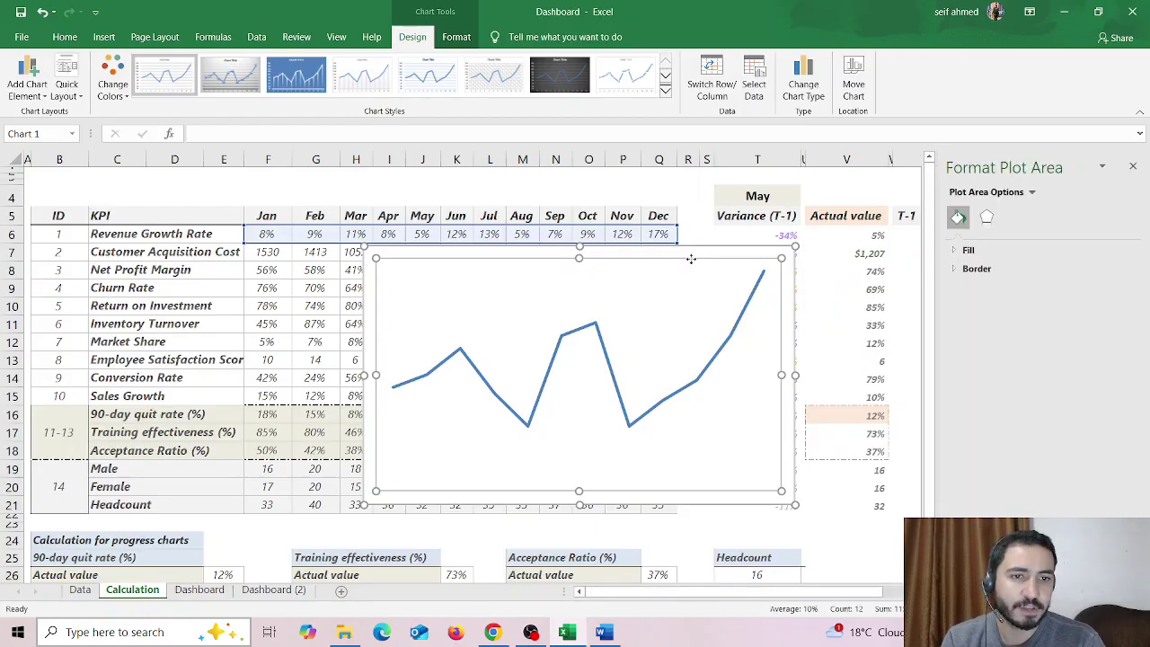
left_click(961, 252)
left_click(968, 273)
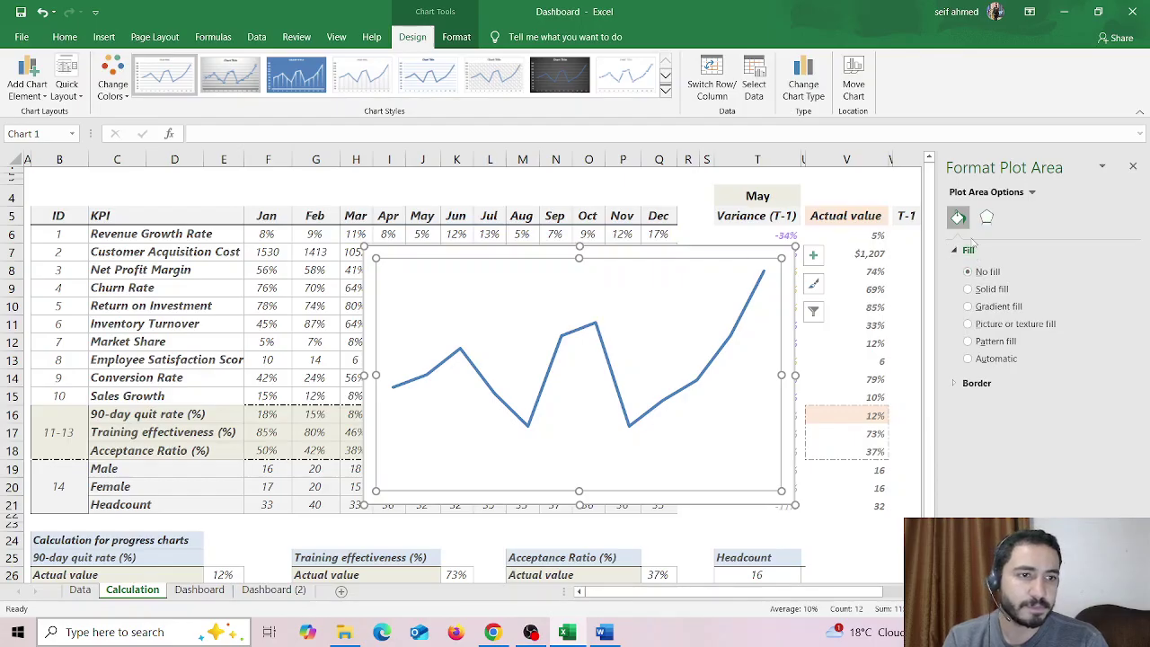
left_click(733, 250)
left_click(967, 271)
left_click(696, 365)
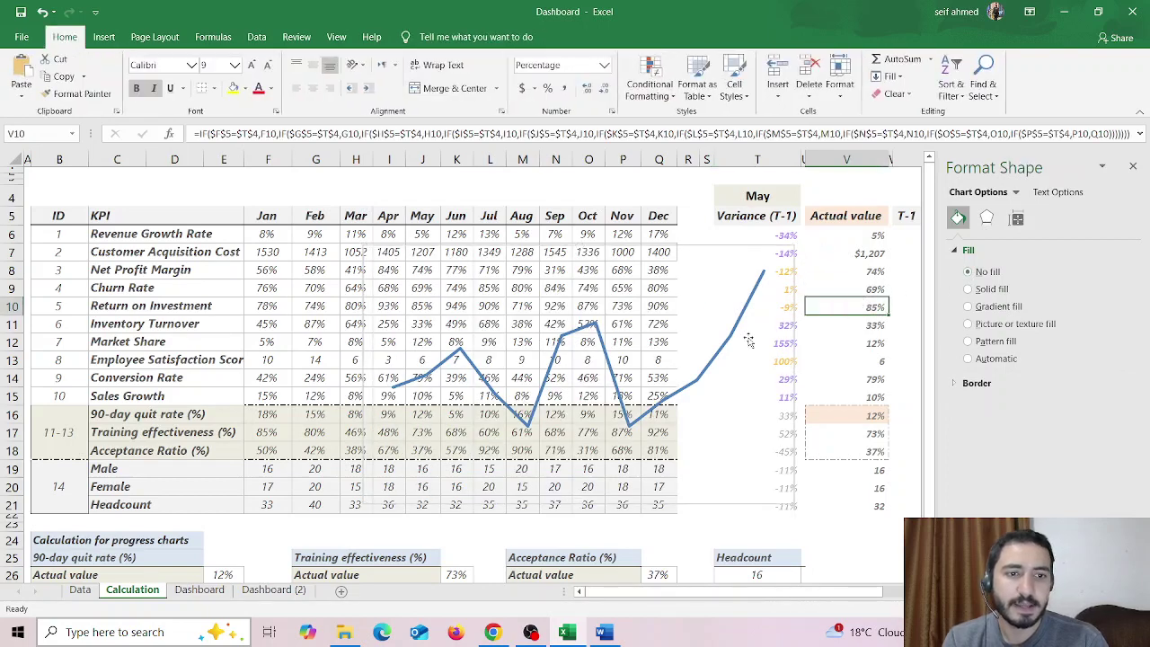
Cut the line chart from the Calculation sheet and paste it at cell B10 of the Dashboard sheet.
left_click(697, 369)
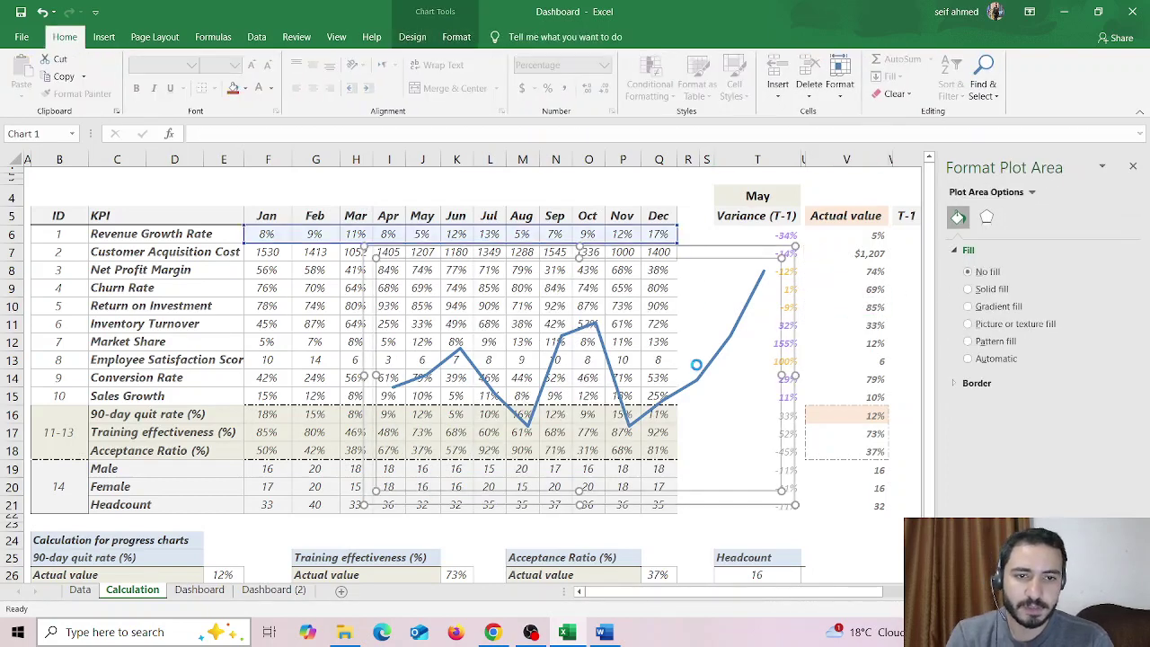
key("Delete")
left_click(201, 591)
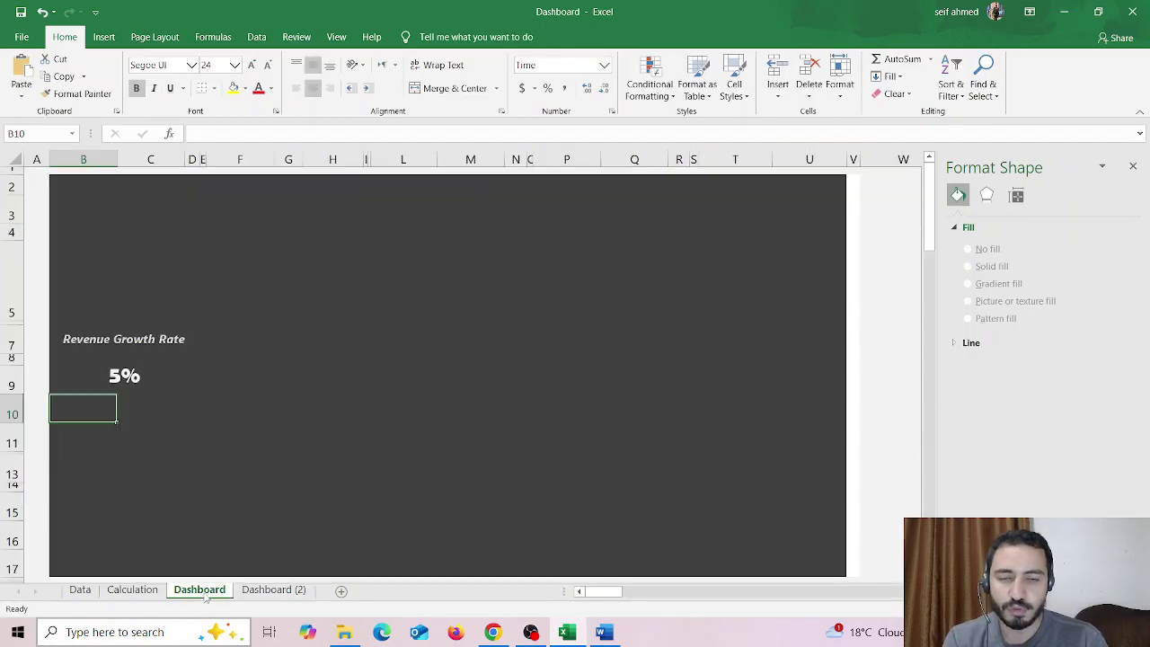
key("ctrl+v")
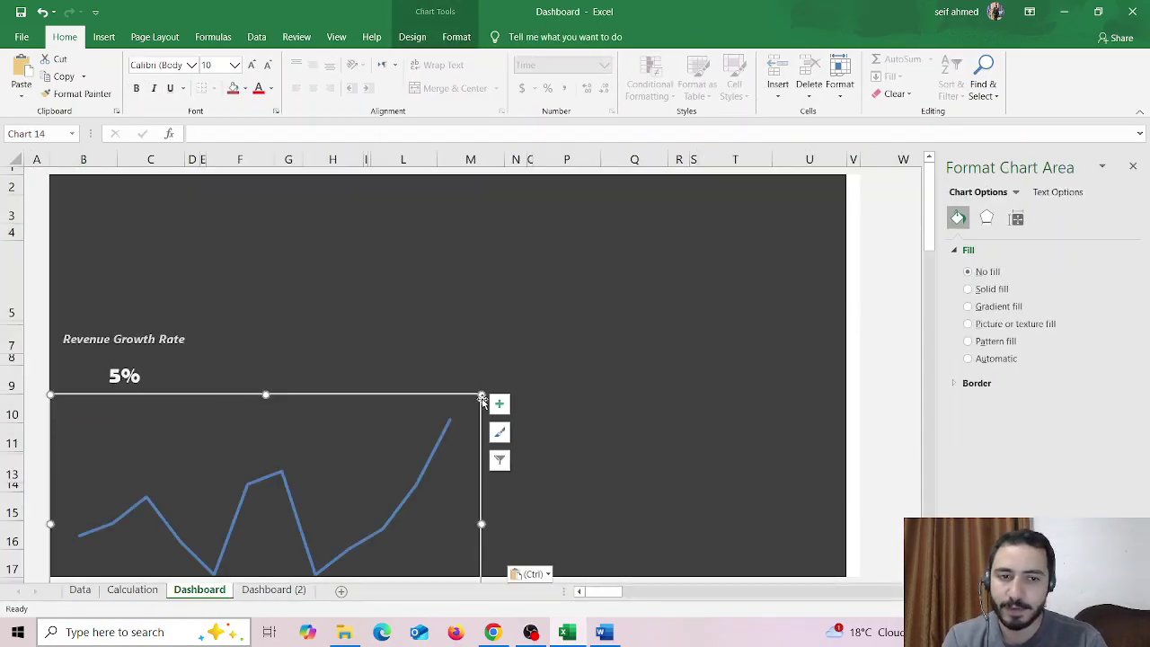
Shrink the pasted line chart to a small sparkline-sized tile about one column wide.
left_click_drag(482, 396, 285, 467)
left_click(263, 486)
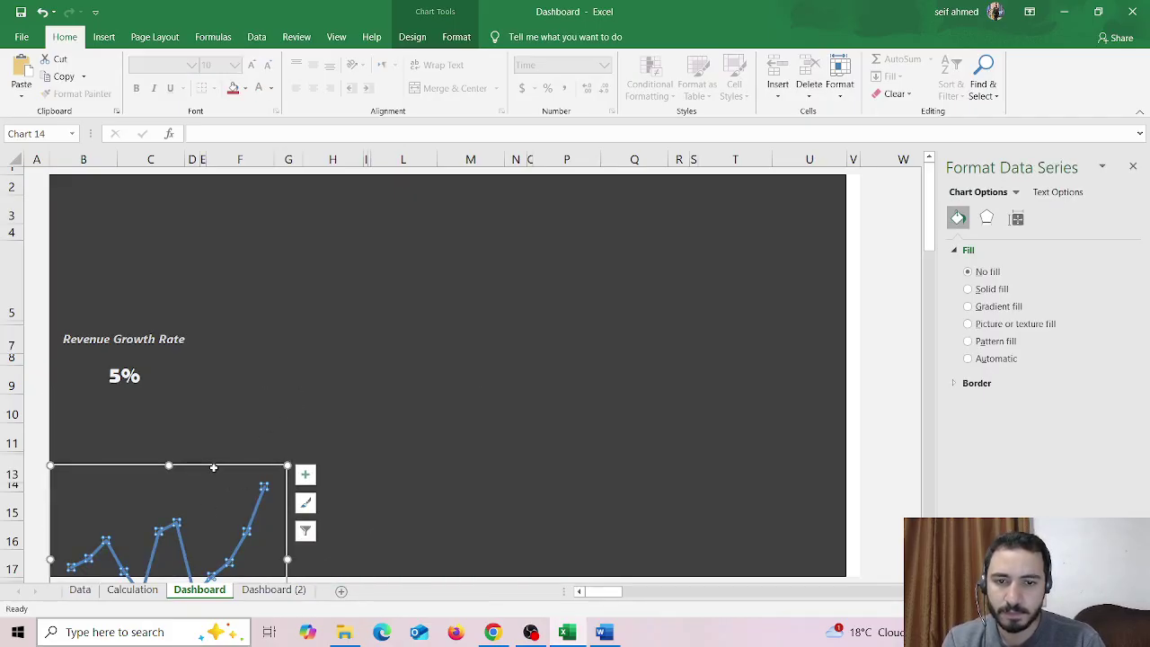
left_click_drag(213, 476, 290, 387)
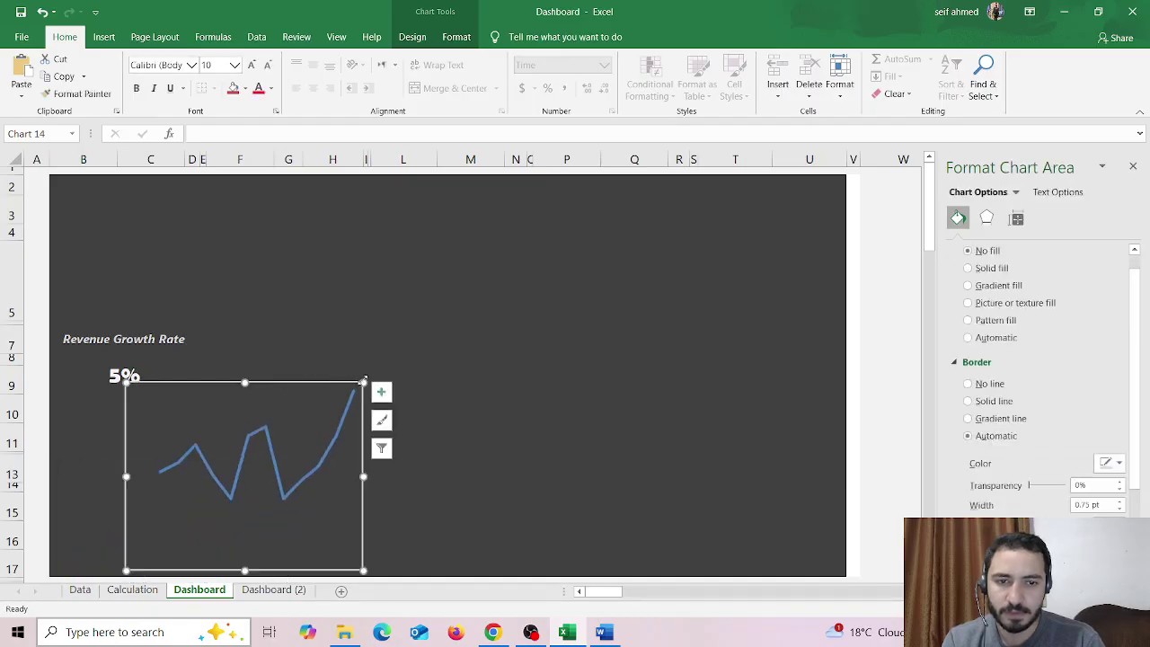
left_click_drag(362, 382, 245, 467)
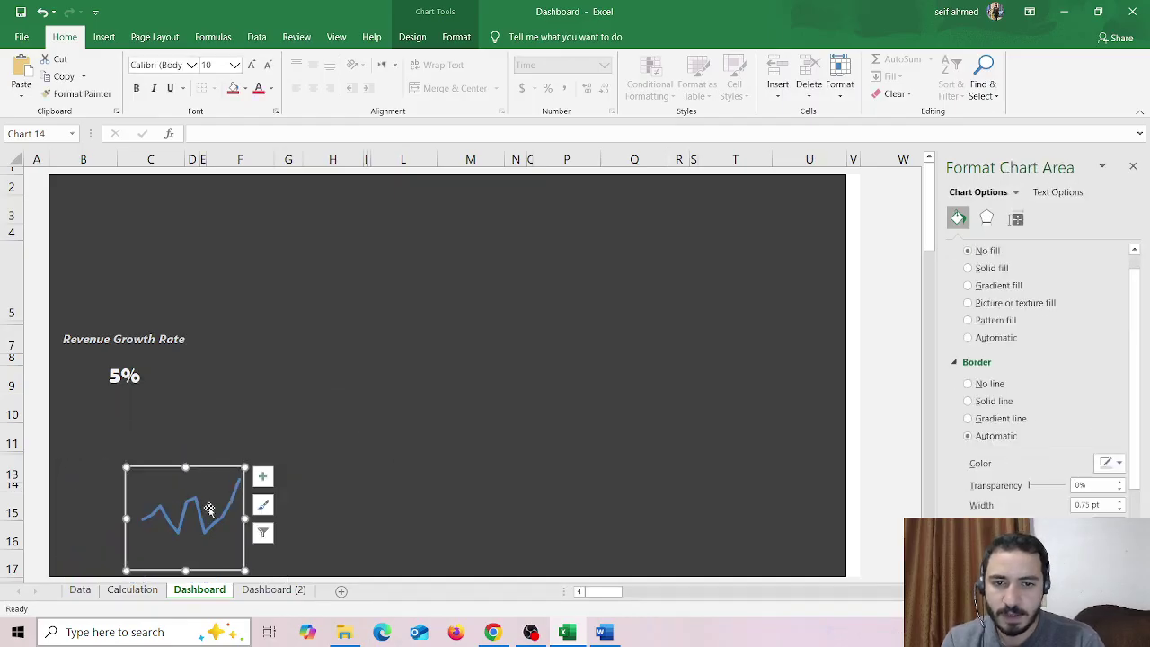
left_click_drag(178, 482, 166, 482)
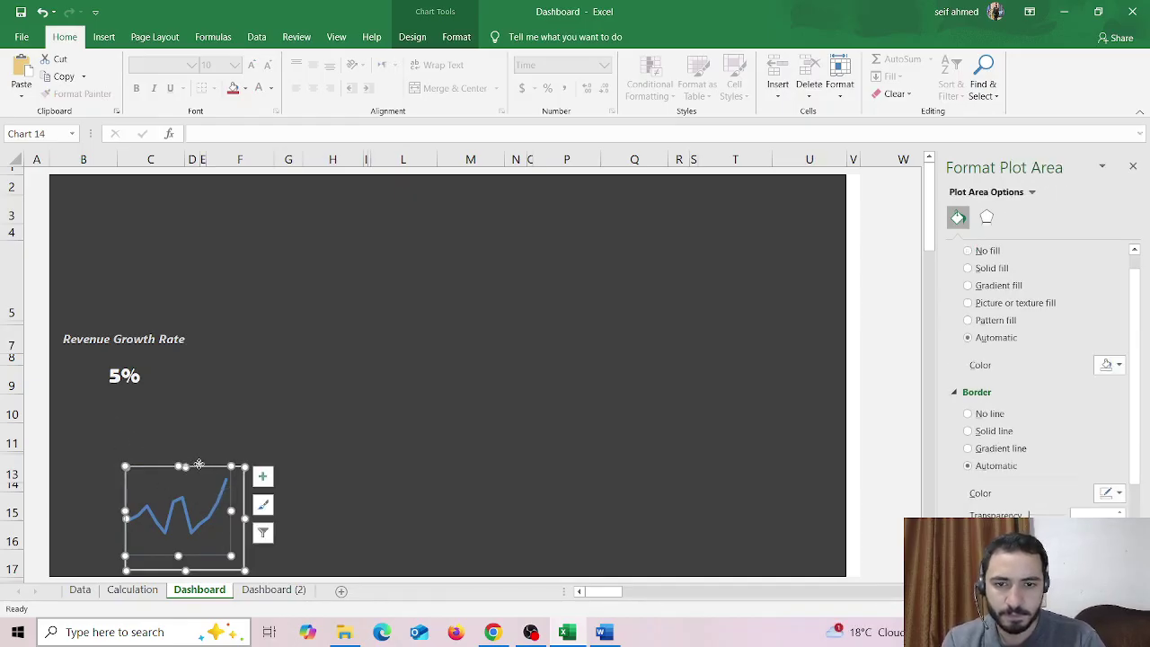
left_click_drag(238, 464, 208, 491)
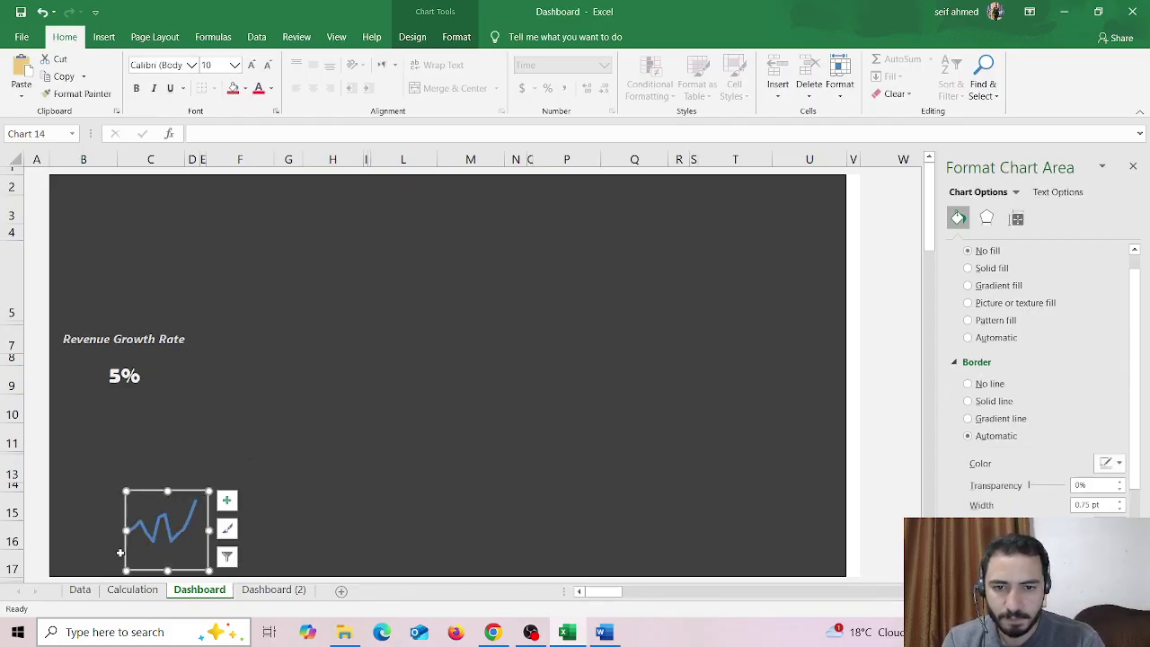
Widen the small chart slightly and place it directly below the Revenue Growth Rate value in rows 10 to 13.
left_click_drag(124, 531, 107, 521)
left_click(166, 537)
left_click(132, 499)
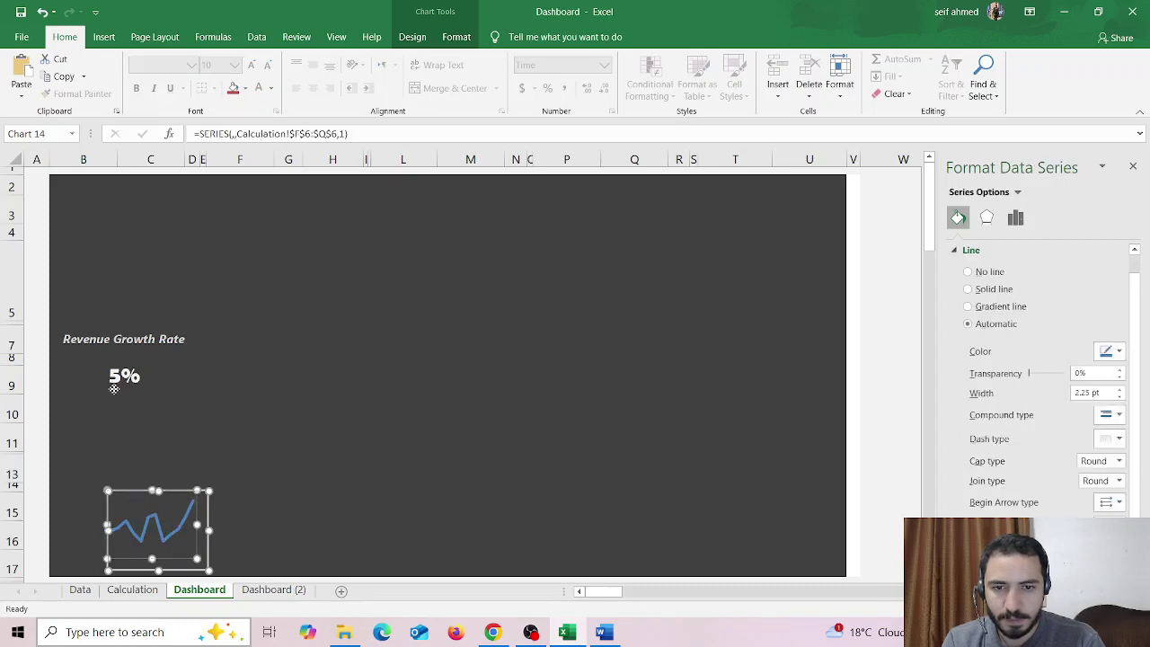
left_click_drag(140, 514, 150, 514)
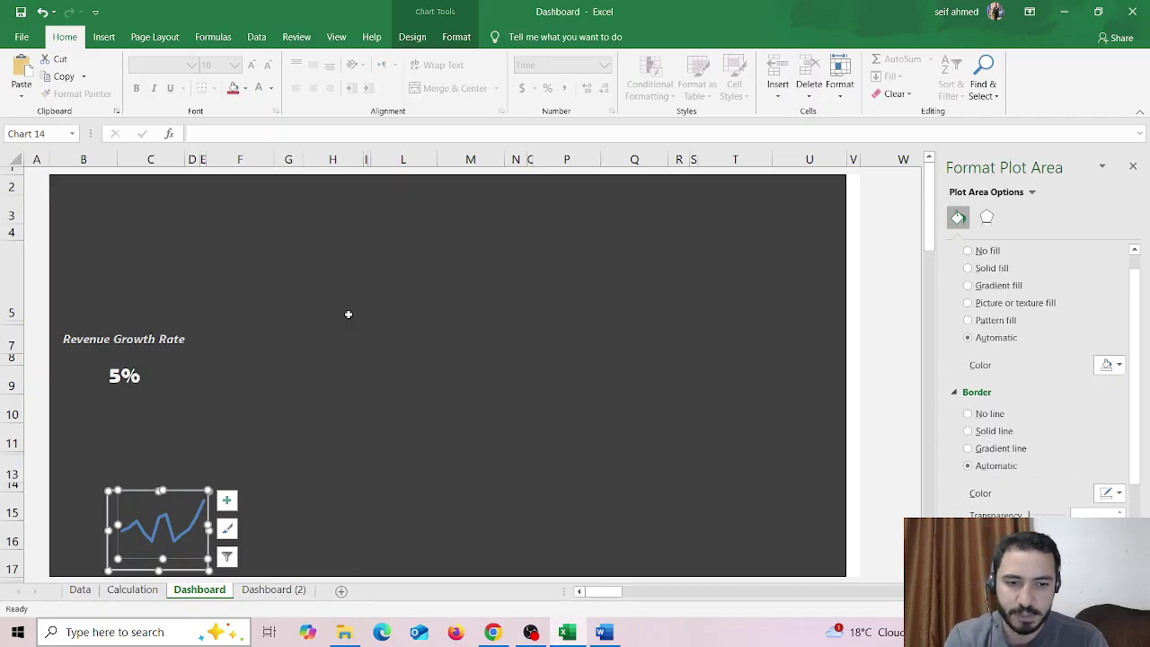
left_click_drag(167, 491, 170, 469)
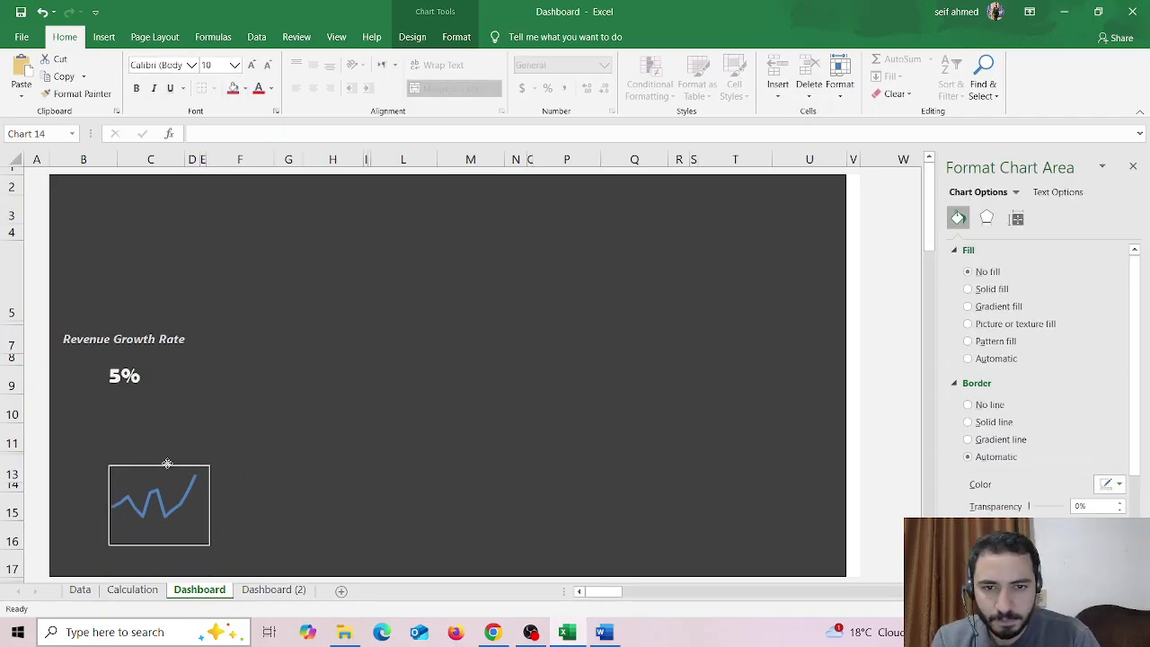
mouse_move(166, 462)
left_mouse_down()
mouse_move(136, 374)
mouse_move(130, 393)
left_mouse_up()
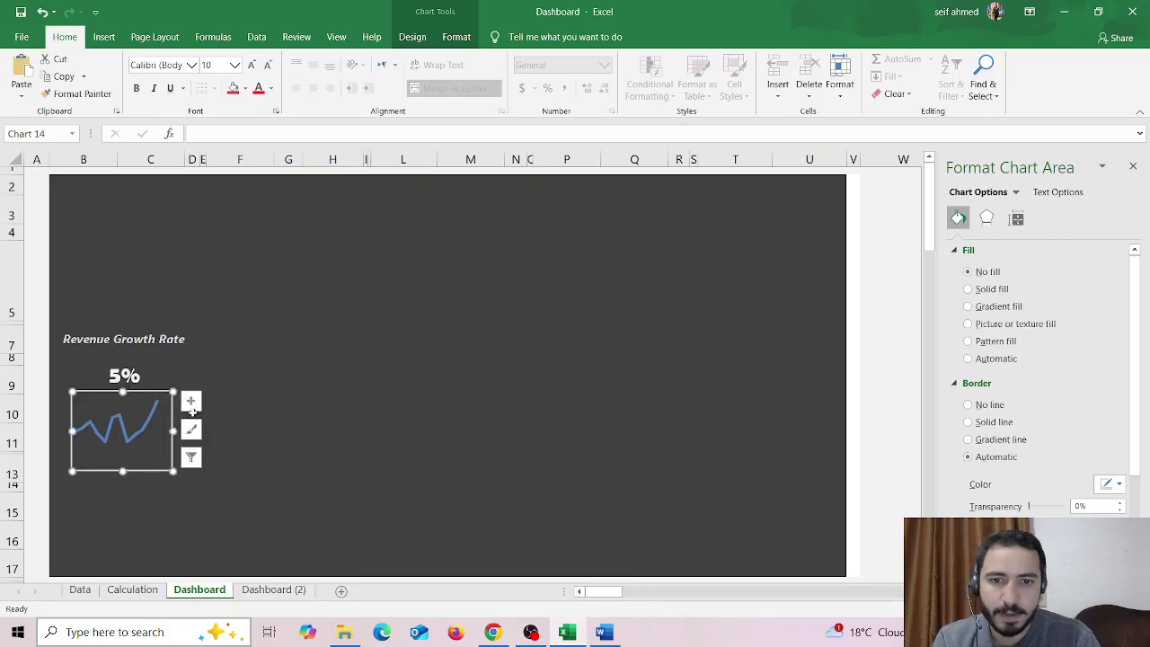
Set the chart's border to No line and shift its plot area towards the chart's right edge.
left_click(969, 405)
left_click(383, 444)
left_click(117, 429)
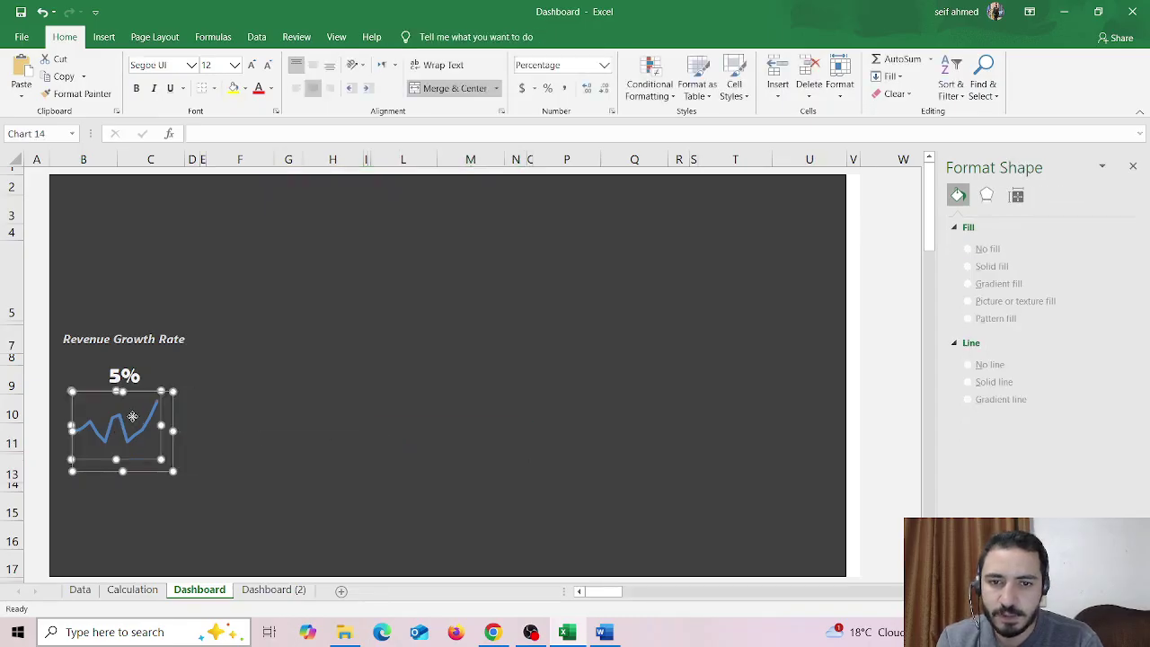
left_click(132, 416)
left_click(366, 358)
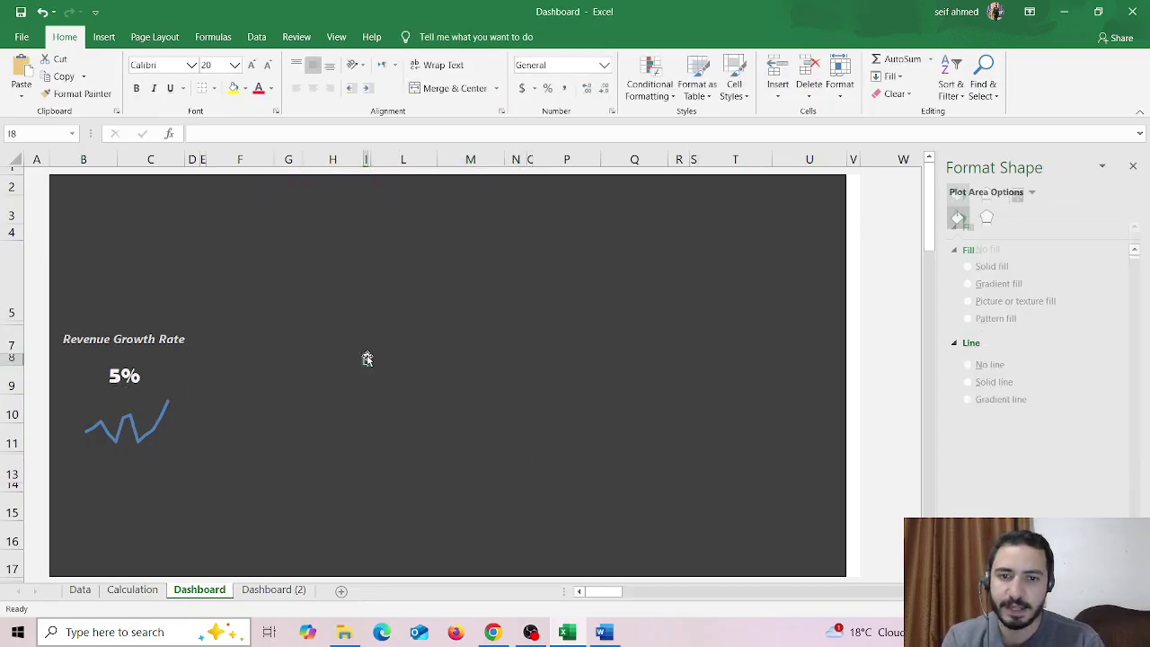
Compare with the Dashboard (2) tile and widen the Revenue Growth Rate chart on both sides across columns B to D.
left_click(273, 589)
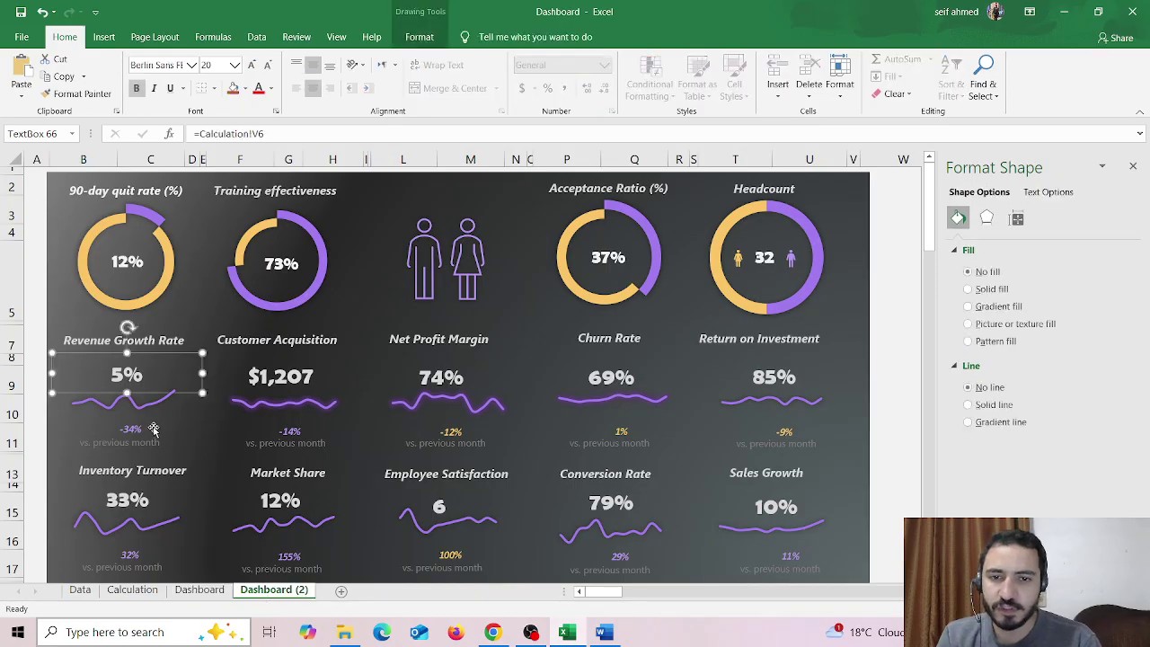
left_click(200, 589)
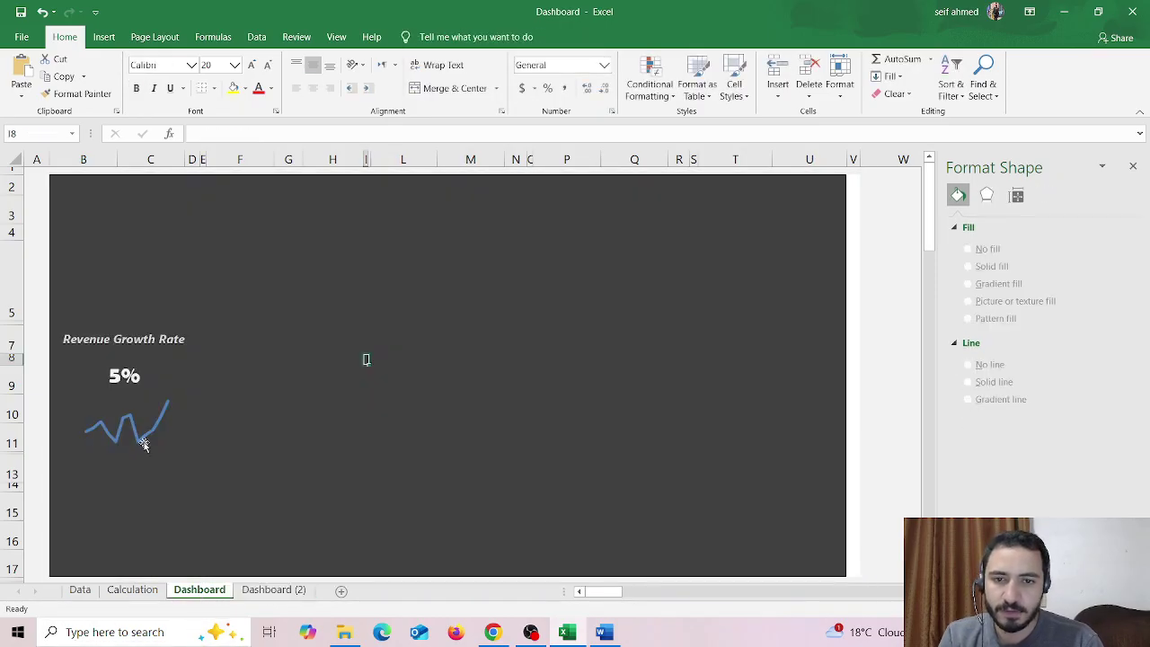
left_click(130, 404)
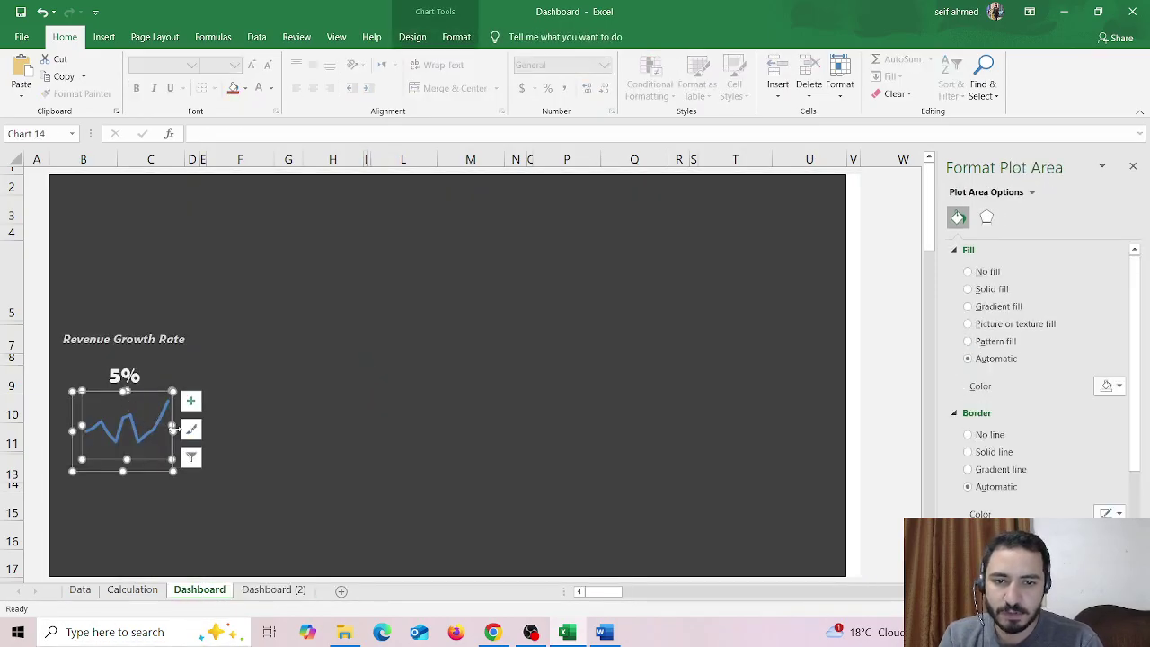
left_click_drag(174, 429, 202, 429)
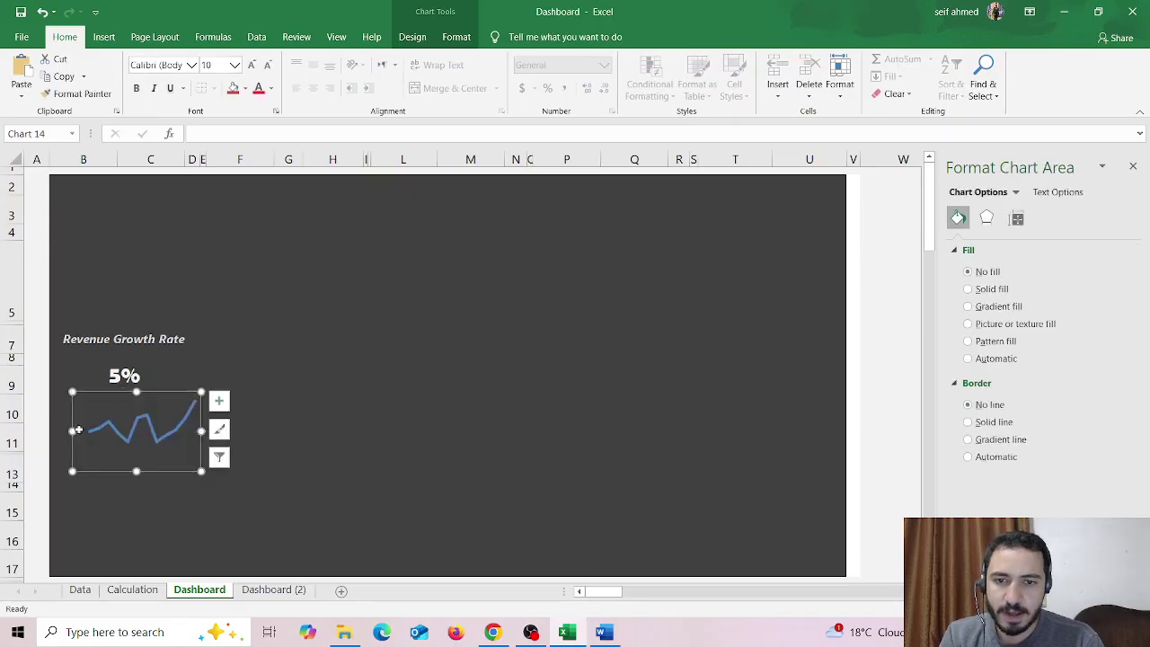
left_click_drag(73, 431, 63, 430)
left_click(142, 430)
left_click(262, 414)
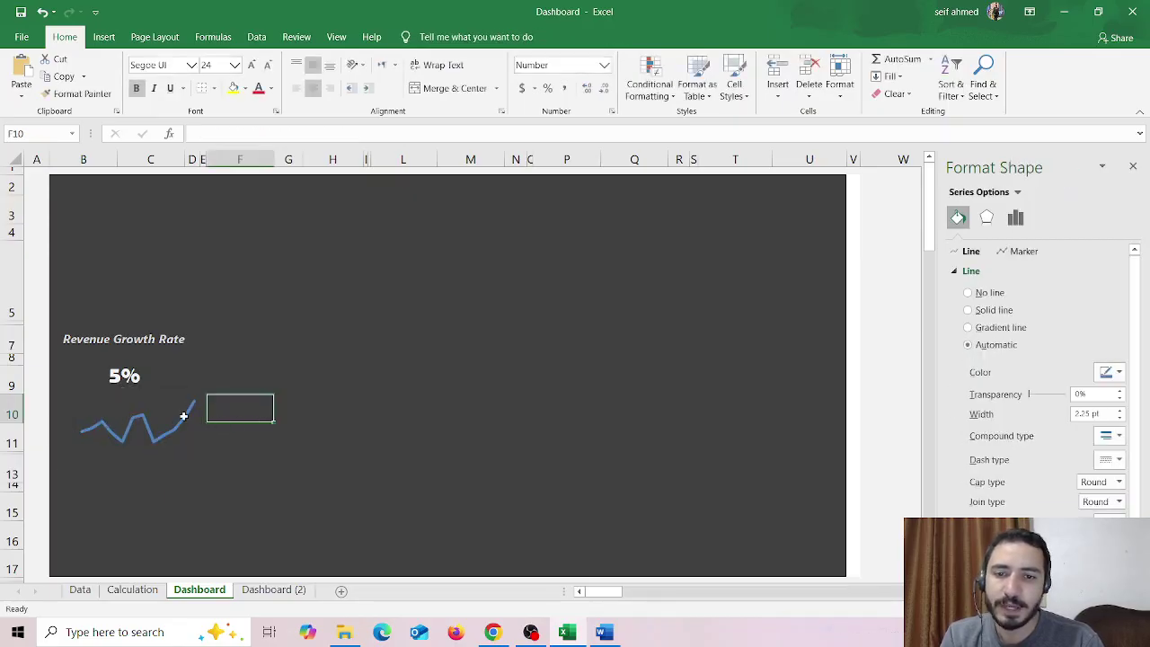
Recolour the Revenue Growth Rate chart line purple and compare it with the matching line in Dashboard (2).
left_click(150, 433)
left_click(1015, 217)
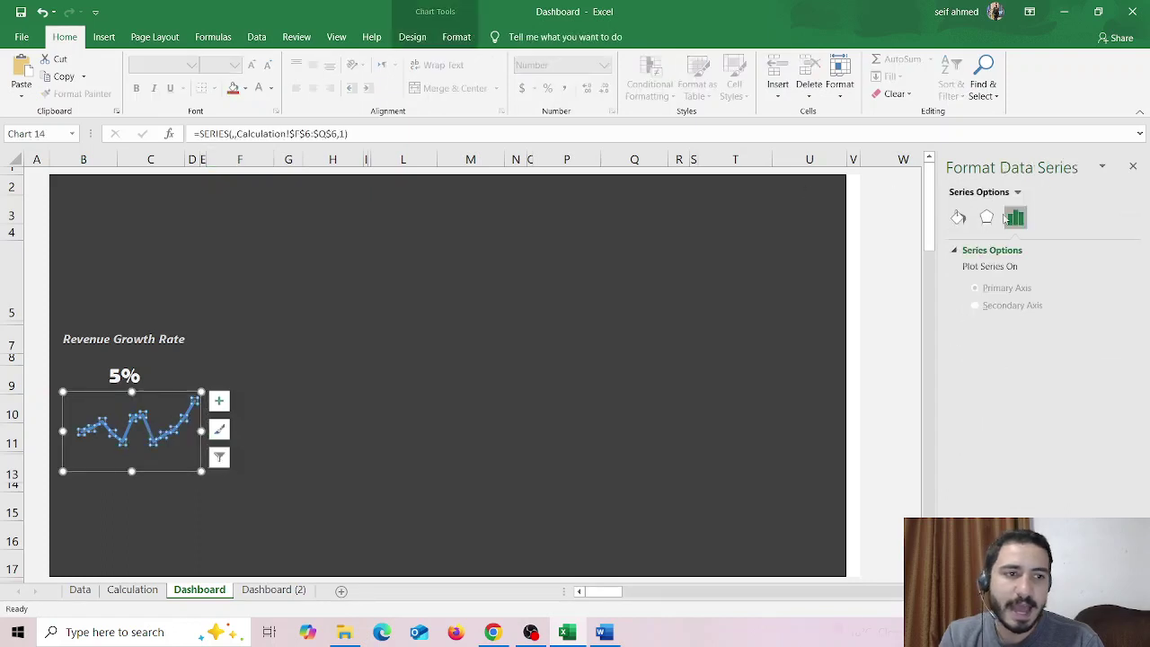
left_click(958, 217)
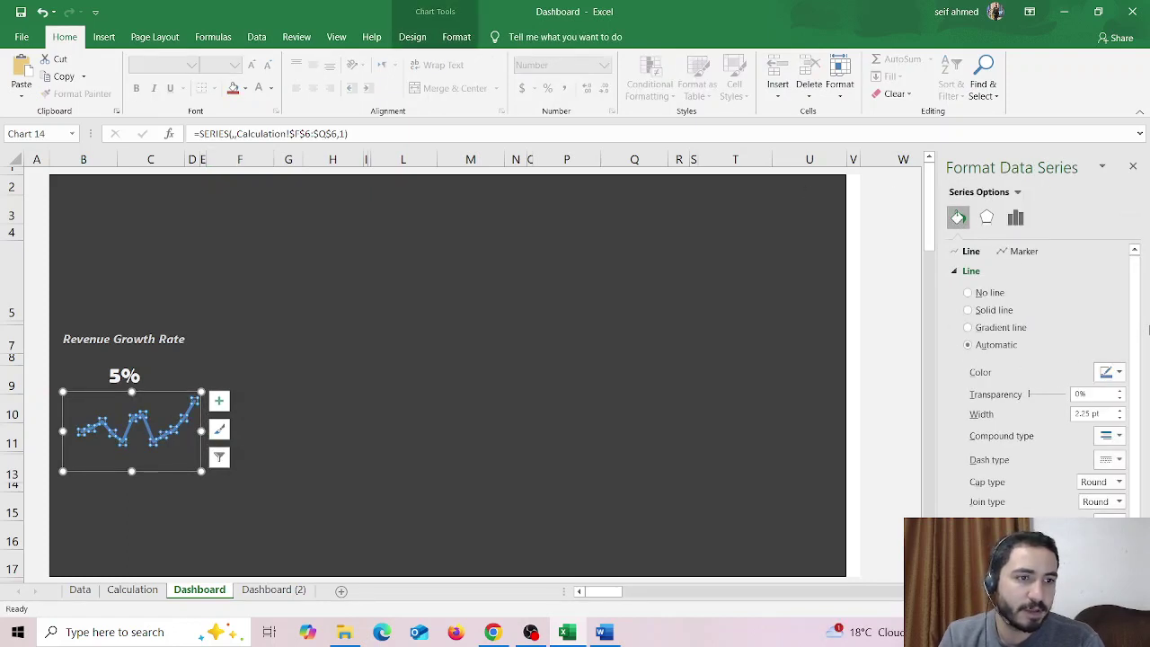
left_click(1112, 372)
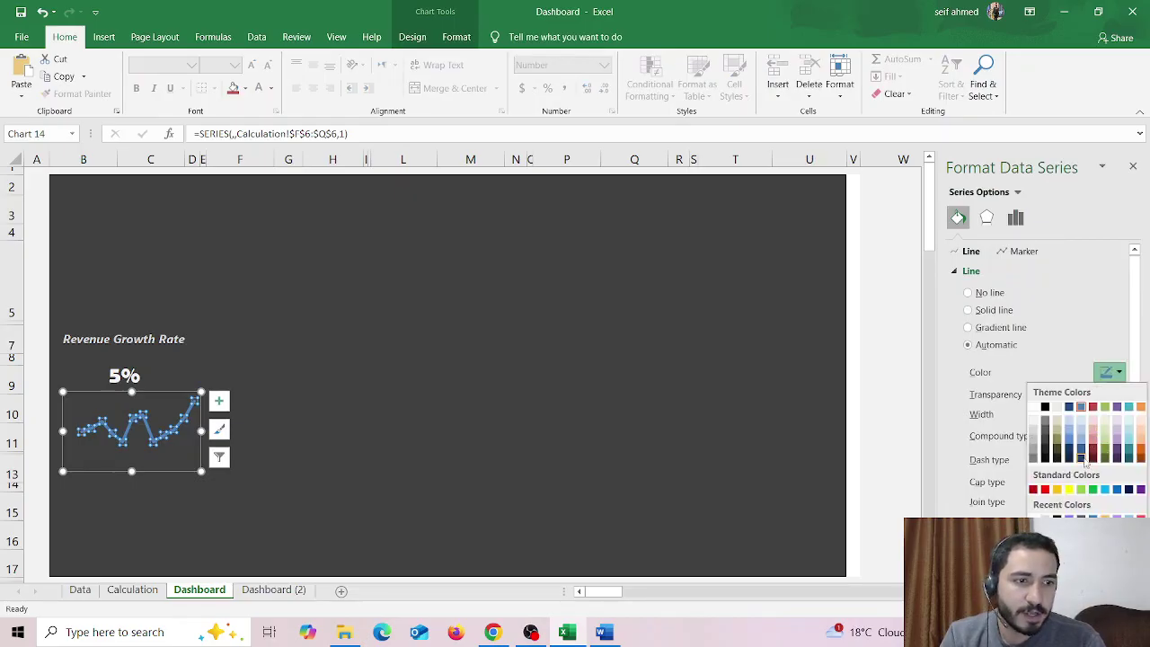
left_click(1116, 413)
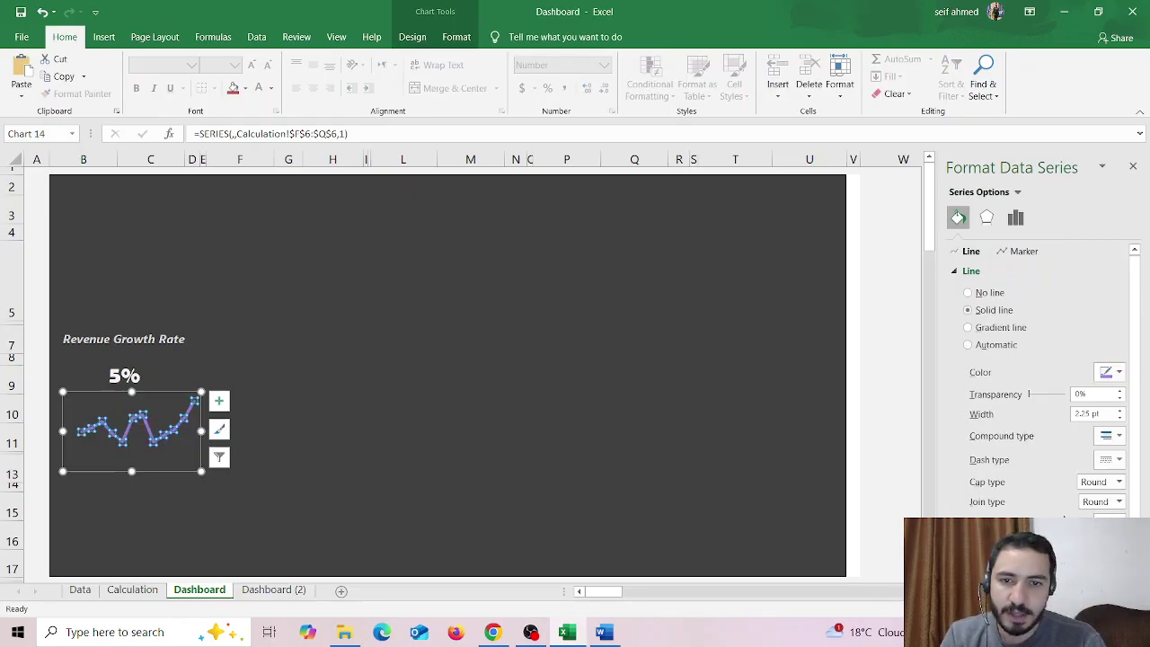
left_click(512, 473)
left_click(293, 591)
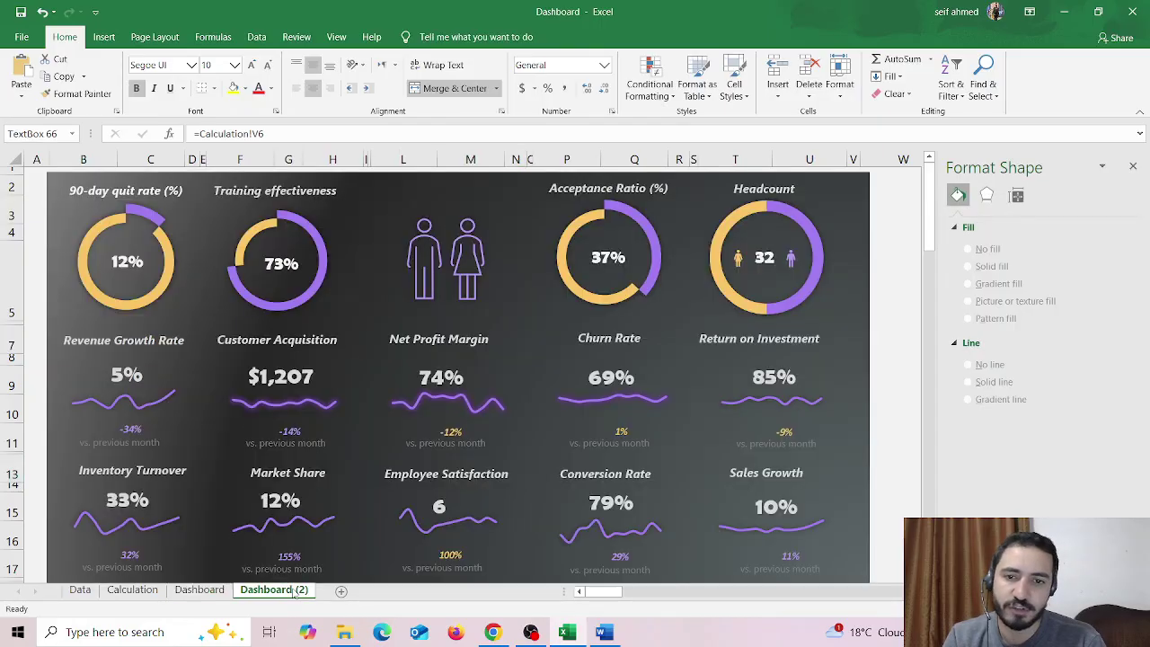
left_click(202, 591)
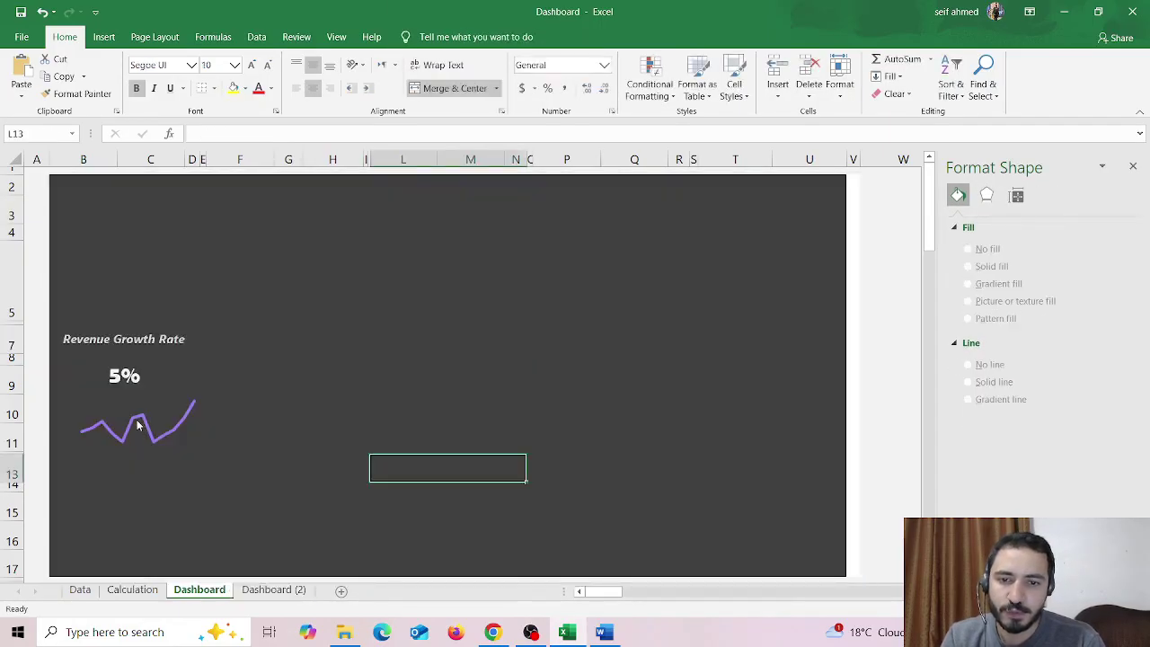
Flatten the Revenue Growth Rate line by shrinking the chart's plot area to the upper part of the chart, within row 10.
left_click(137, 422)
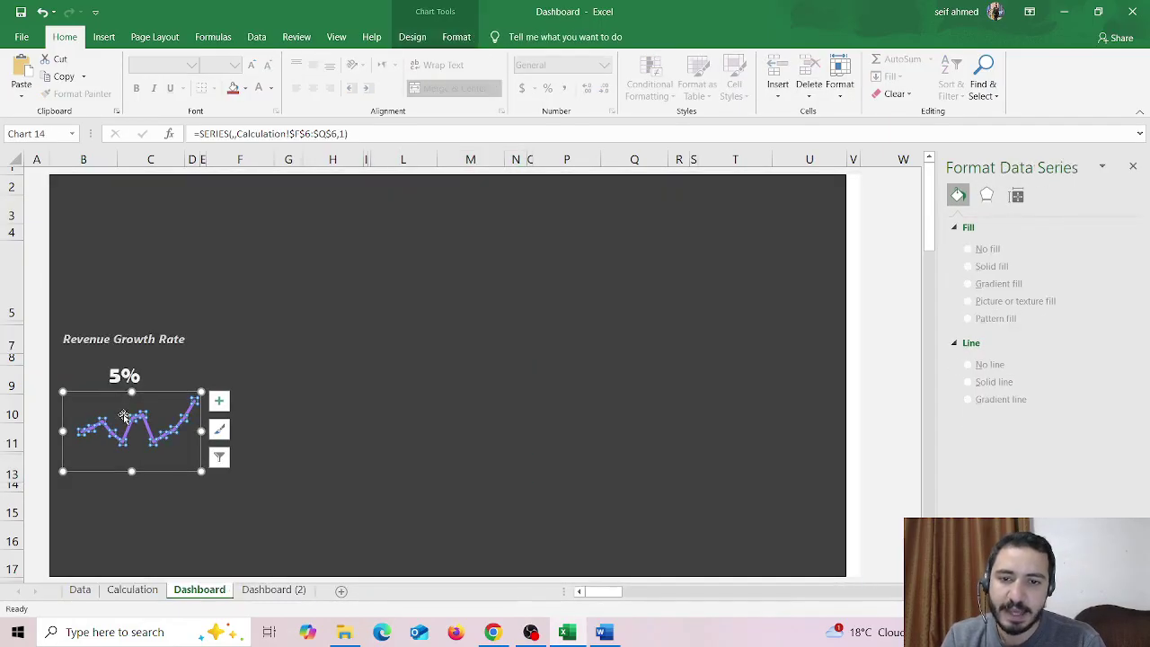
left_click(133, 417)
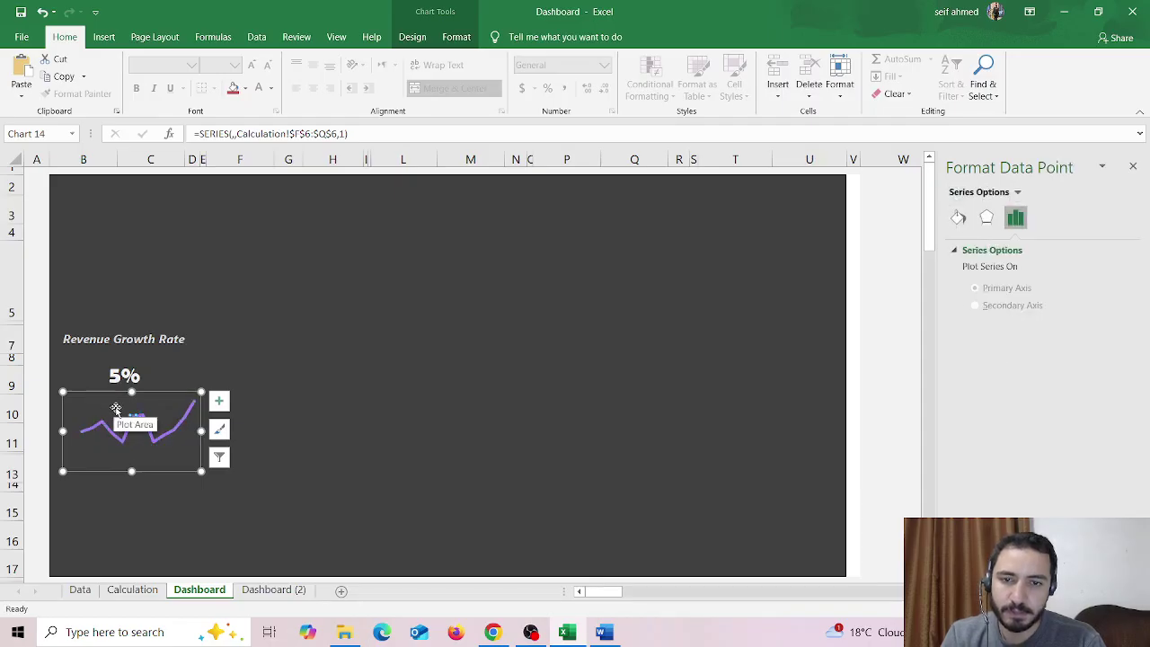
left_click(116, 409)
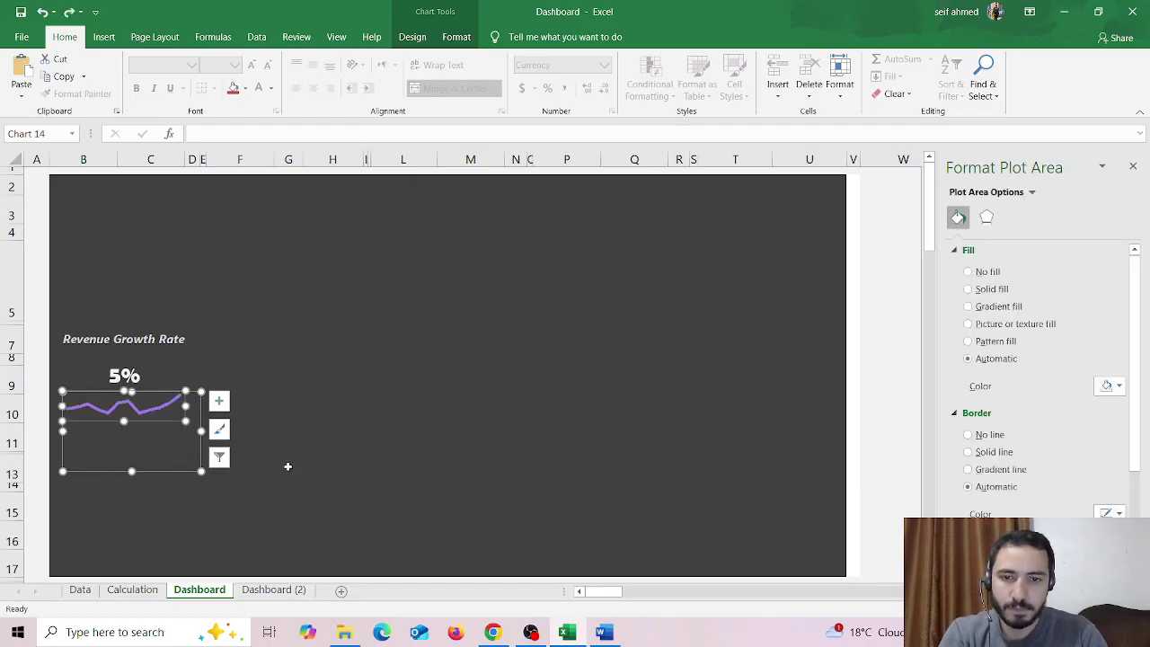
left_click(114, 439)
left_click(235, 407)
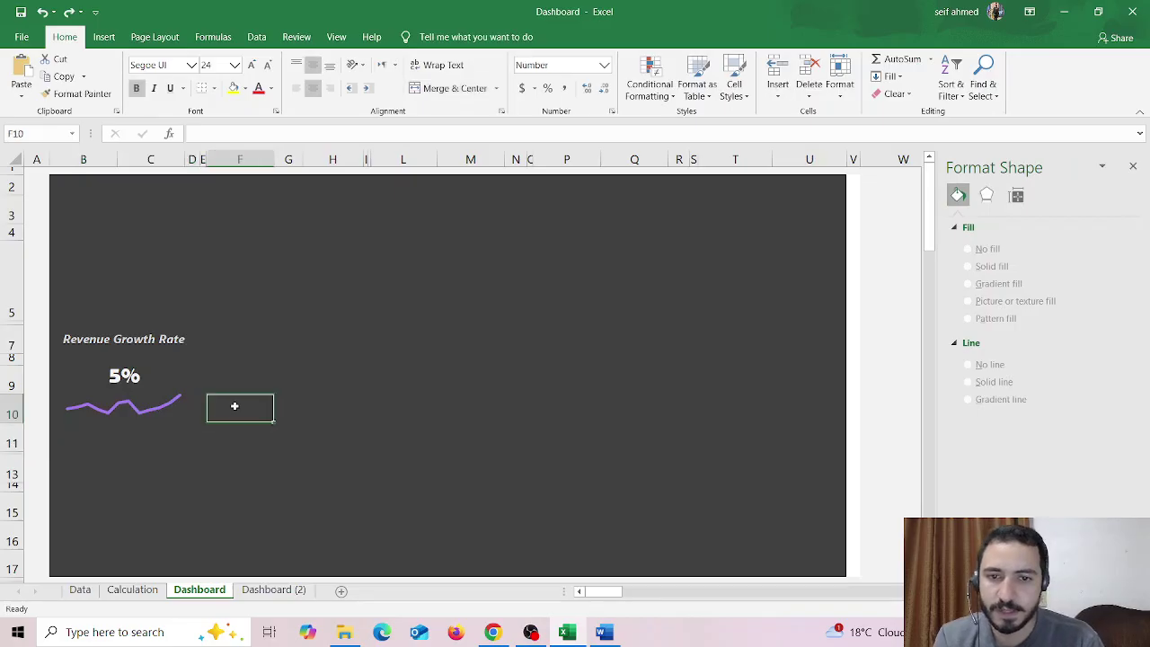
Check the Dashboard (2) tile and link cell B11 below the chart to the Revenue Growth Rate variance with =Calculation!T6.
left_click(125, 447)
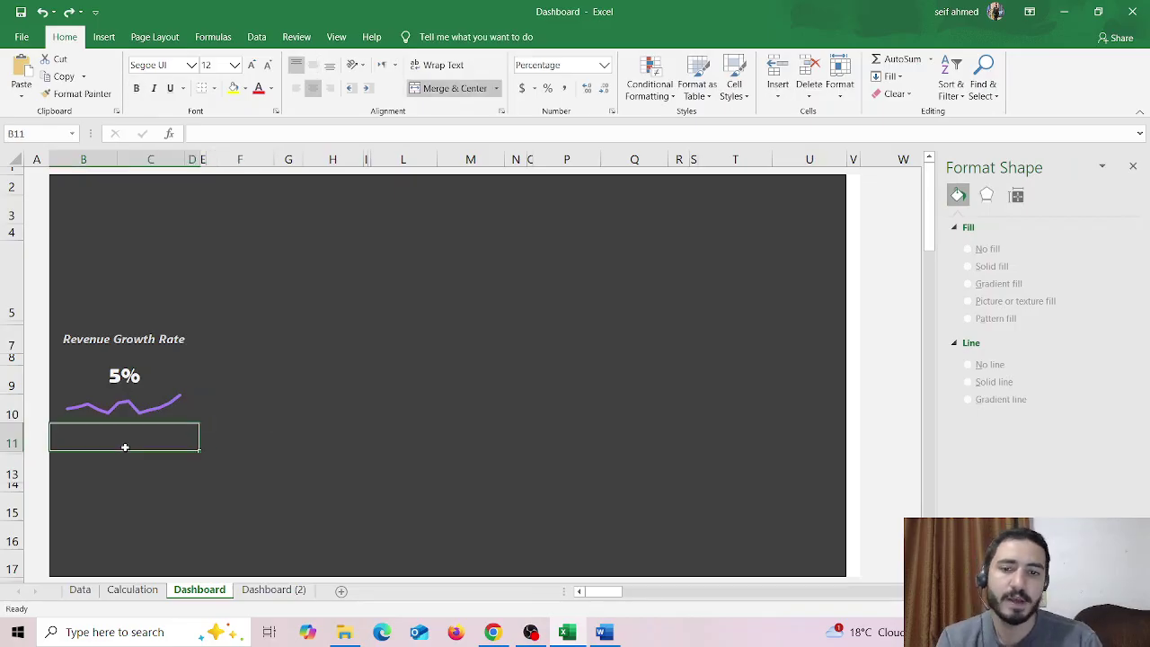
left_click(271, 591)
left_click(136, 413)
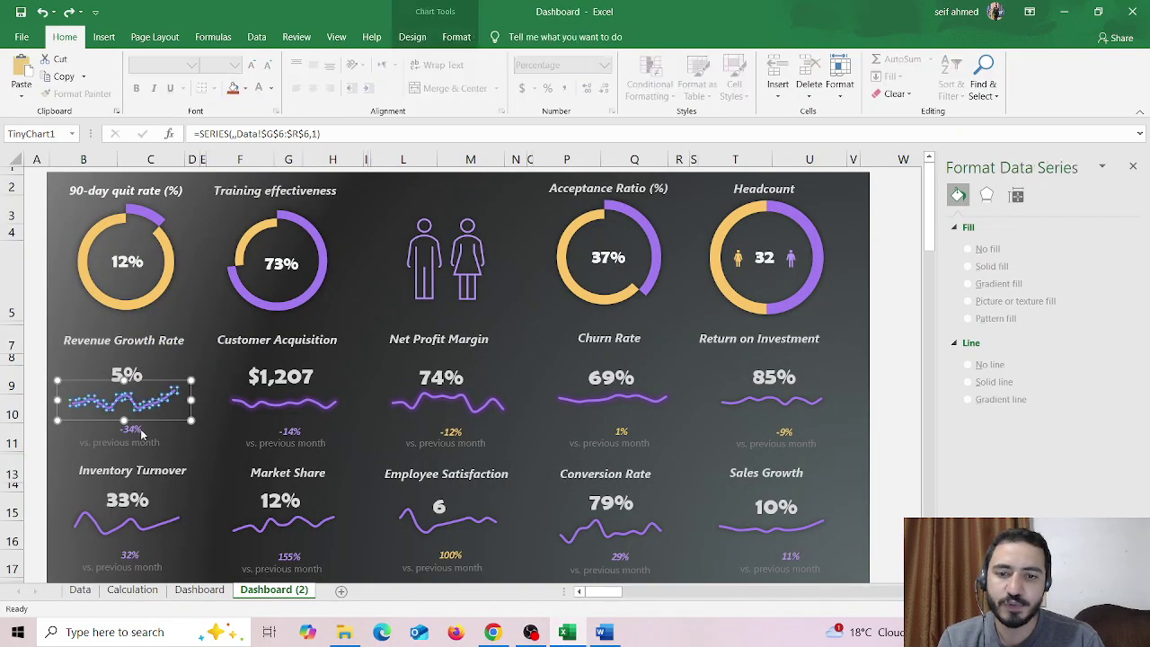
left_click(209, 589)
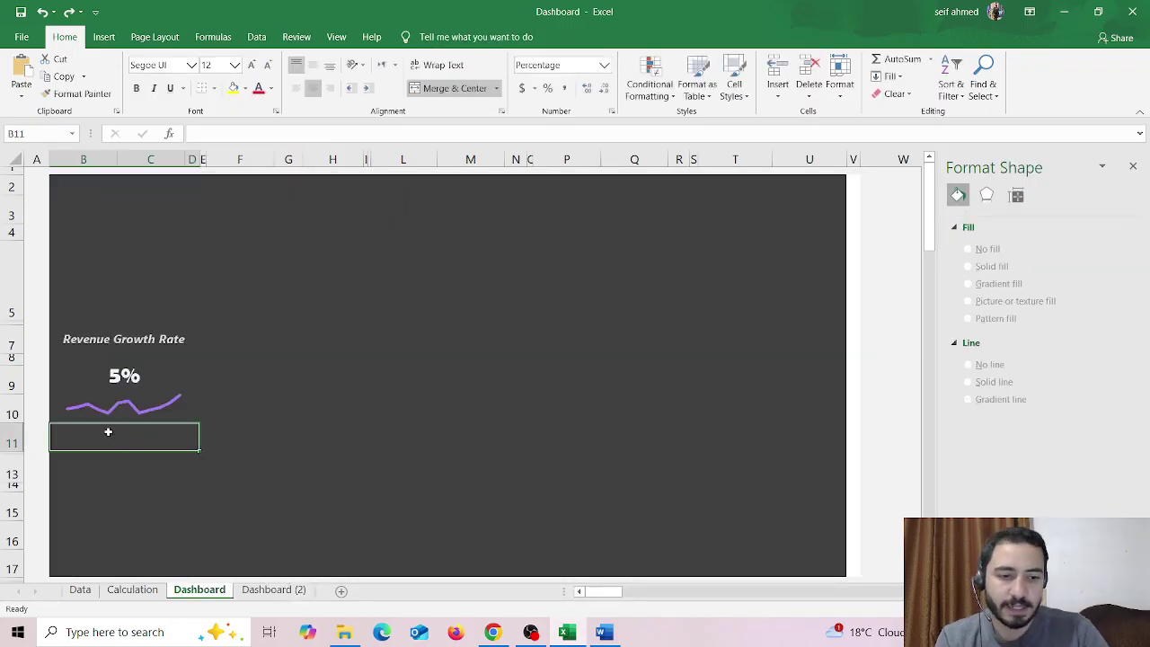
type("=")
left_click(134, 593)
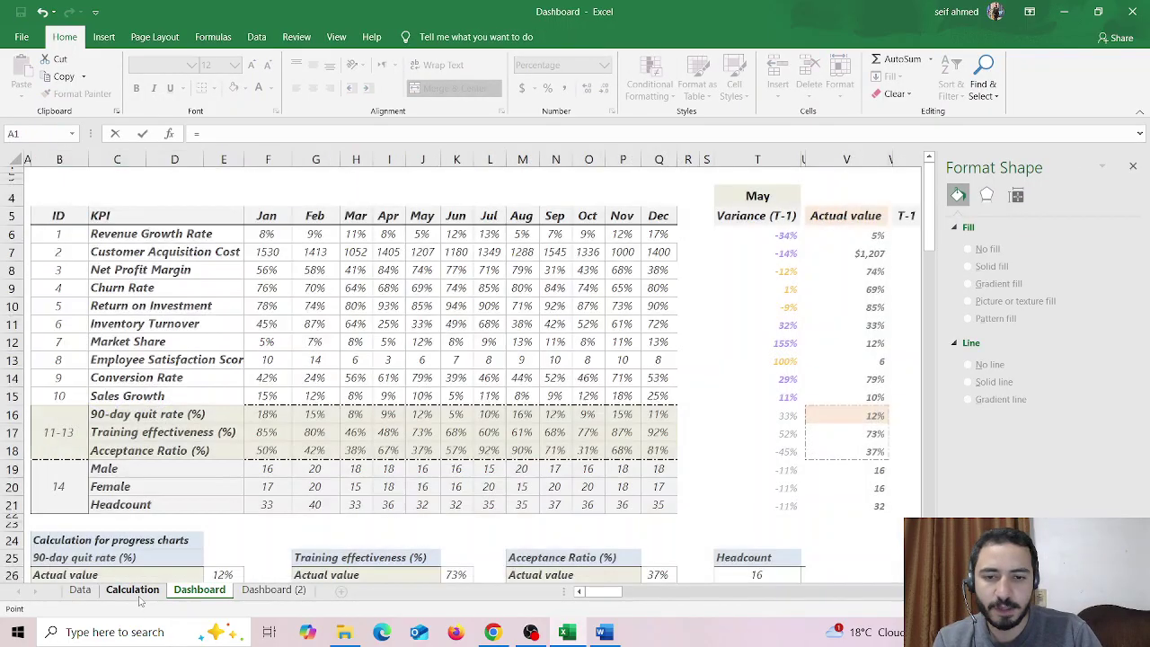
left_click(135, 592)
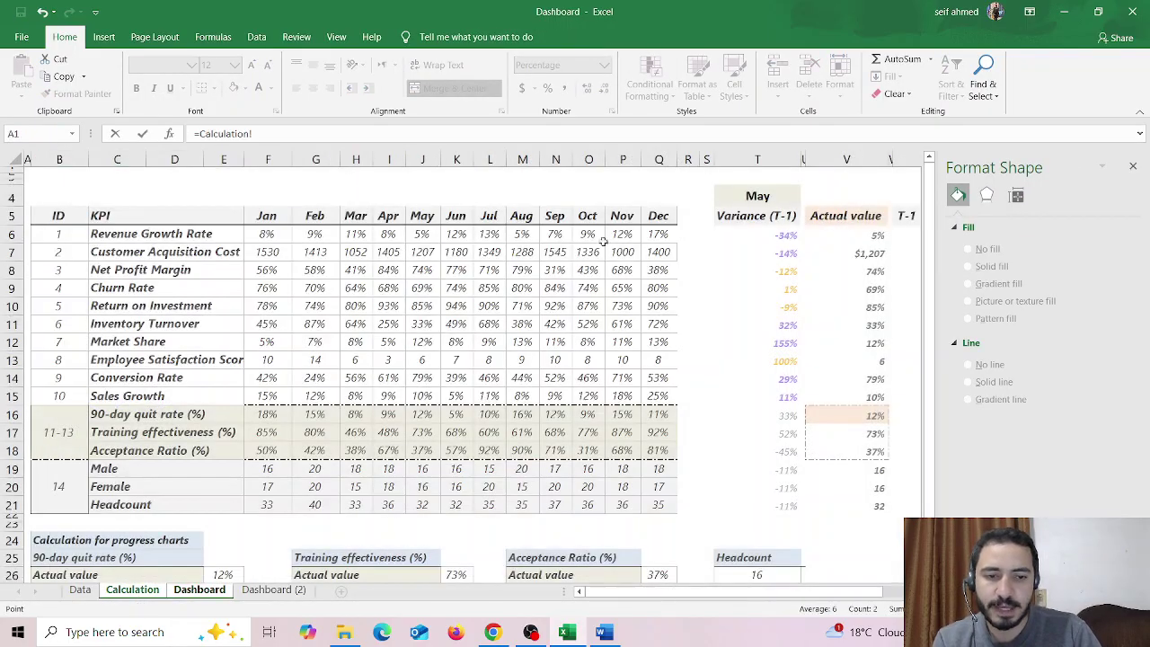
left_click(788, 238)
key("Return")
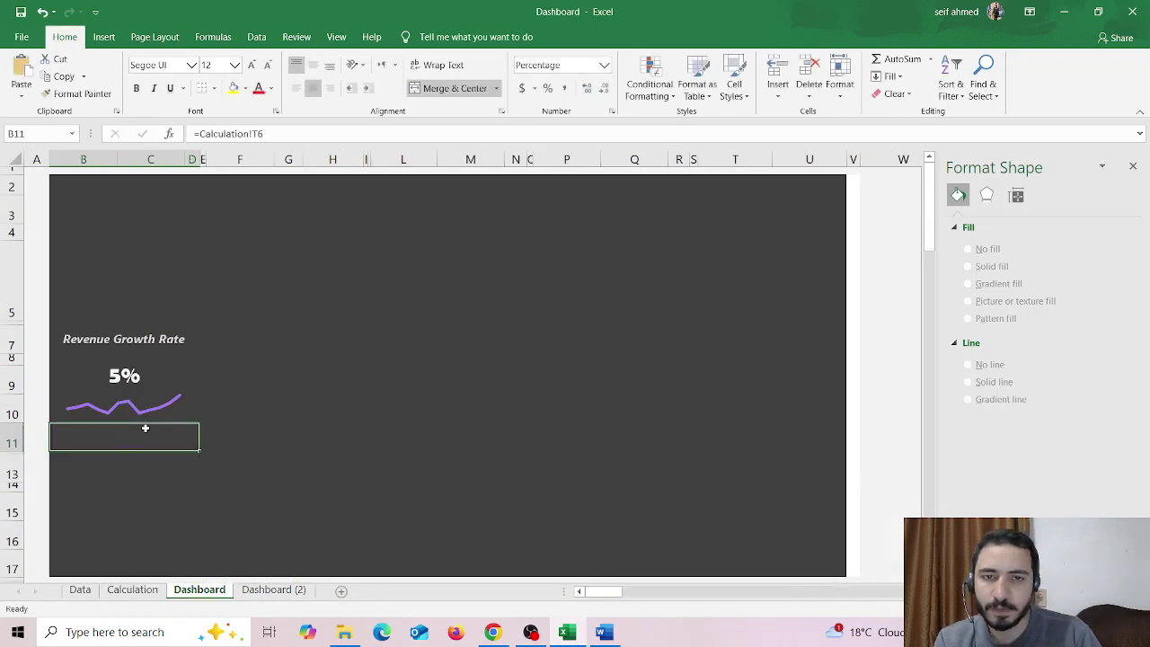
Set the font colour of the variance value in B11 to white.
left_click(245, 90)
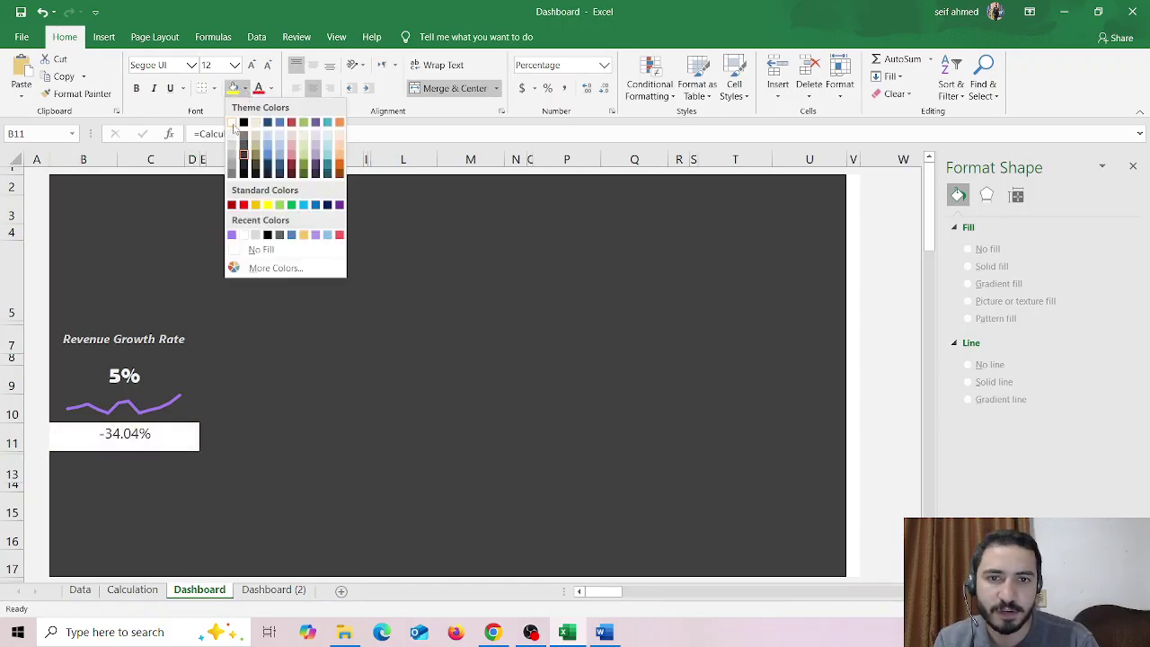
left_click(210, 395)
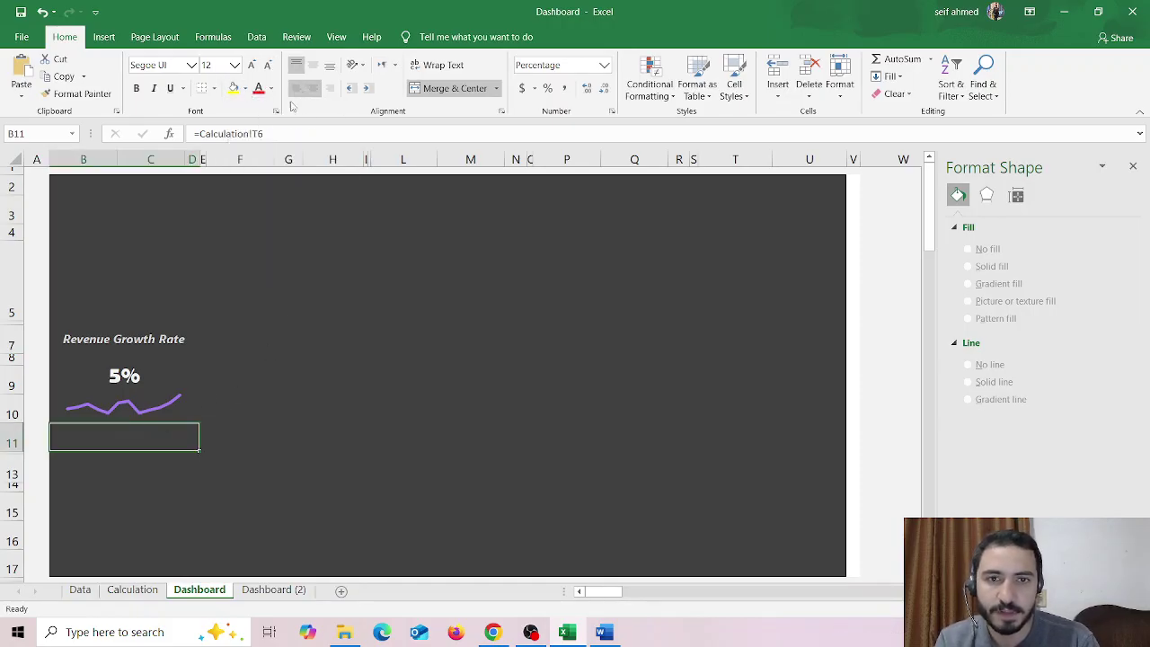
left_click(271, 88)
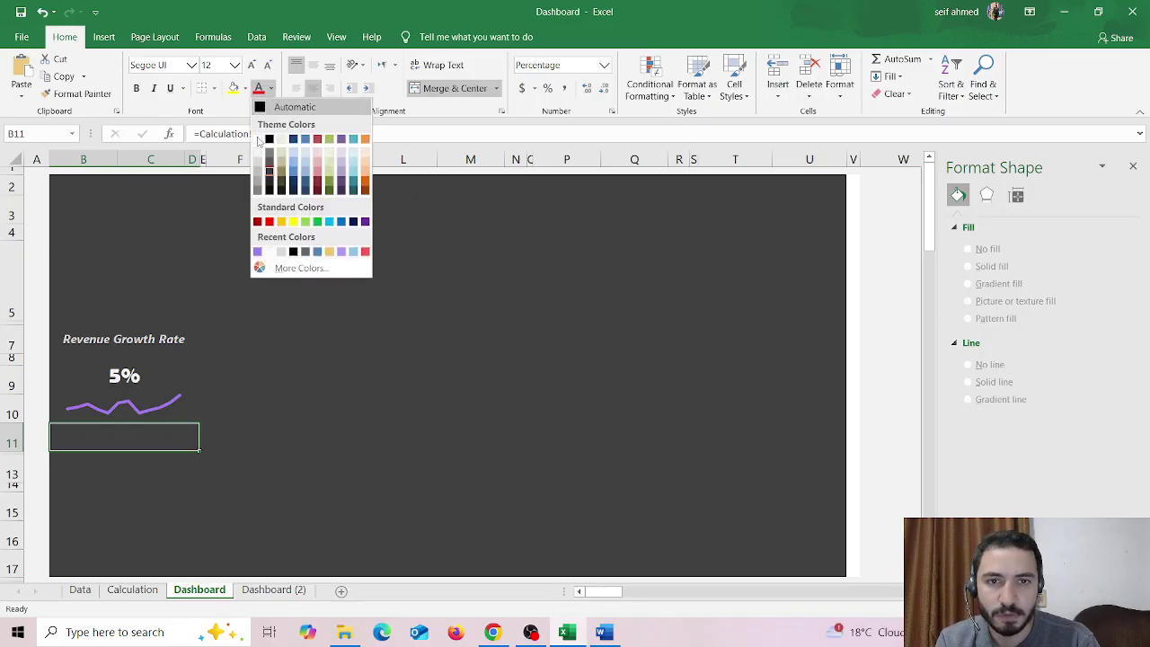
left_click(260, 139)
left_click(326, 487)
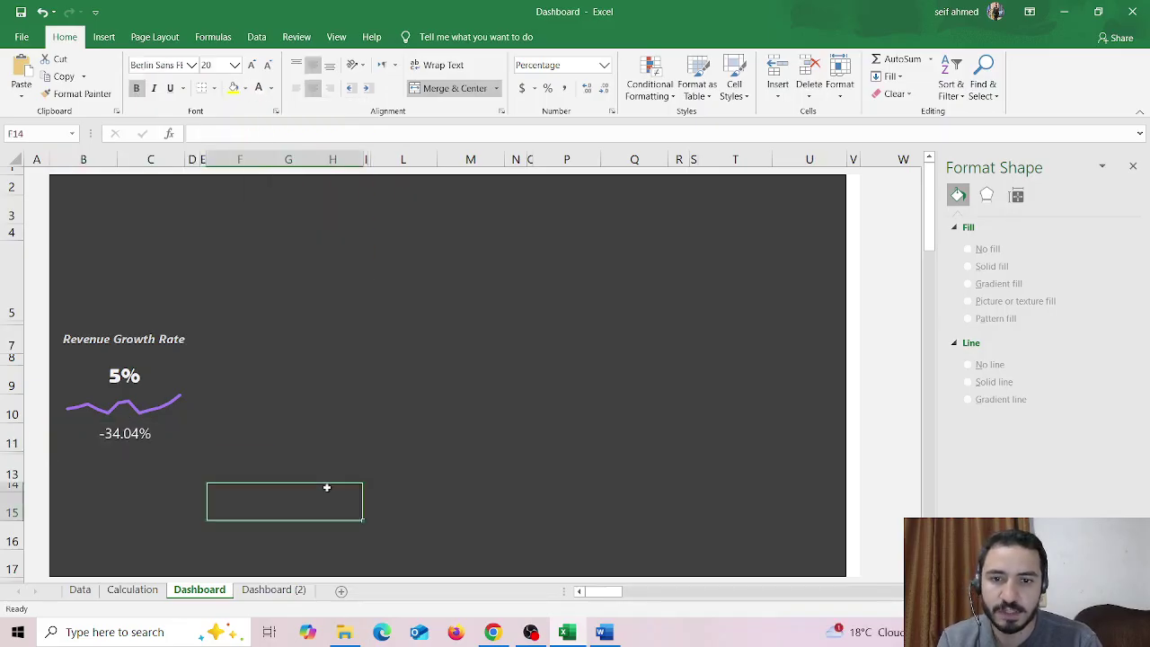
Following the Dashboard (2) tile, colour the variance value in B11 purple and reduce its font size to 8.
left_click(273, 589)
left_click(130, 404)
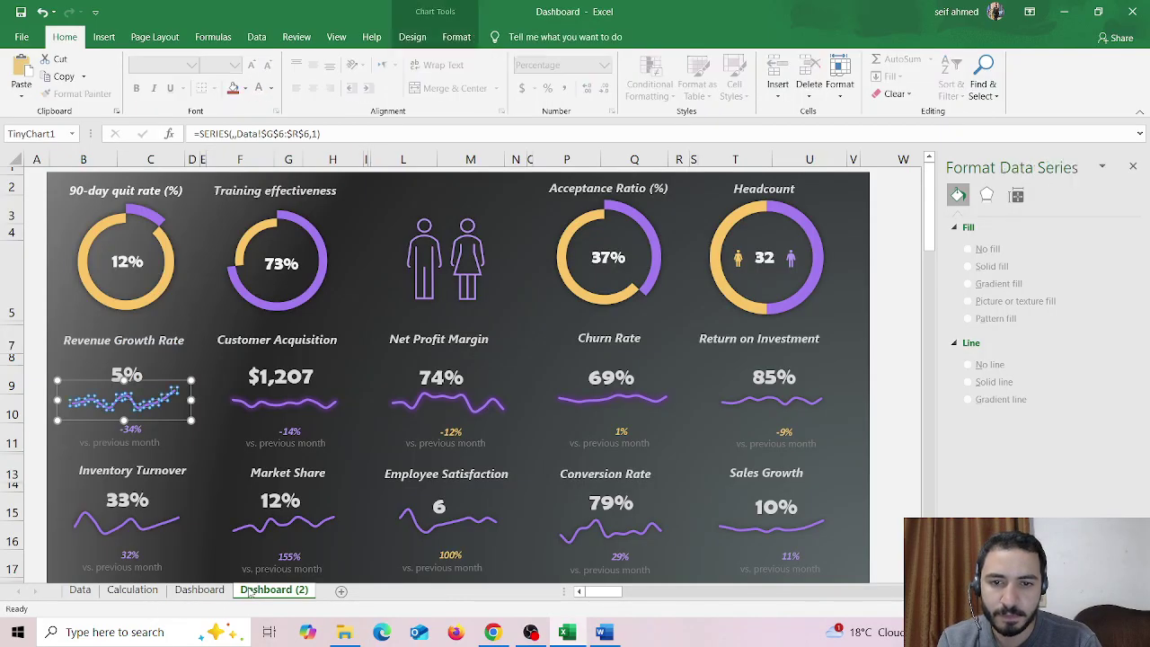
left_click(140, 440)
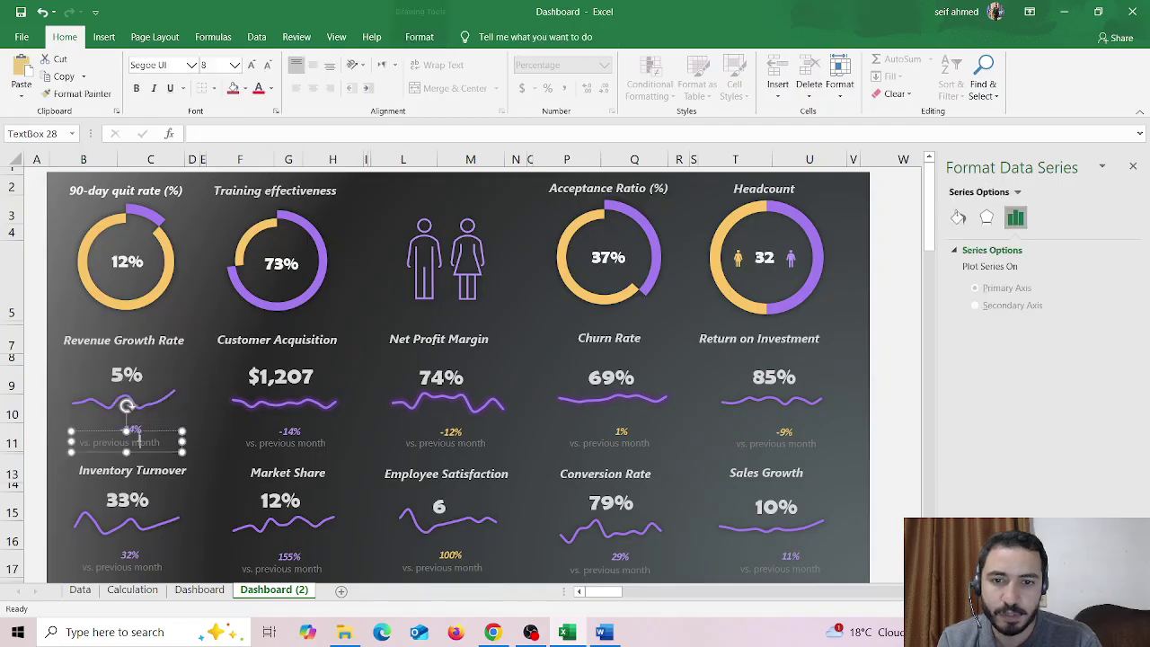
left_click(193, 593)
left_click(119, 429)
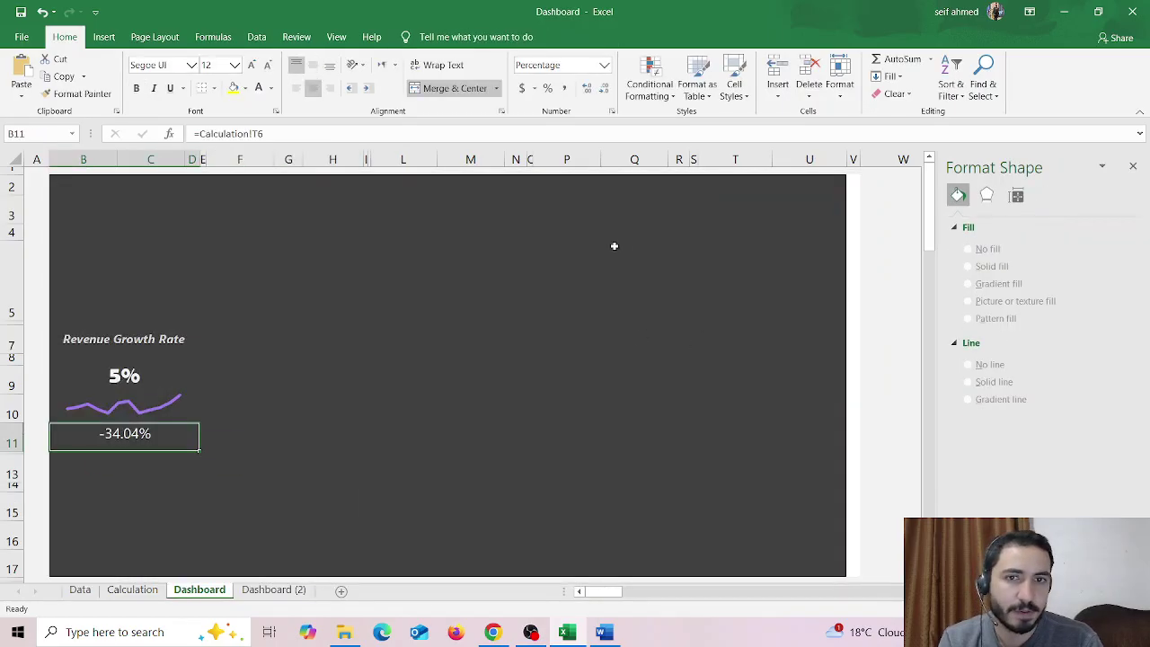
left_click(271, 88)
left_click(257, 252)
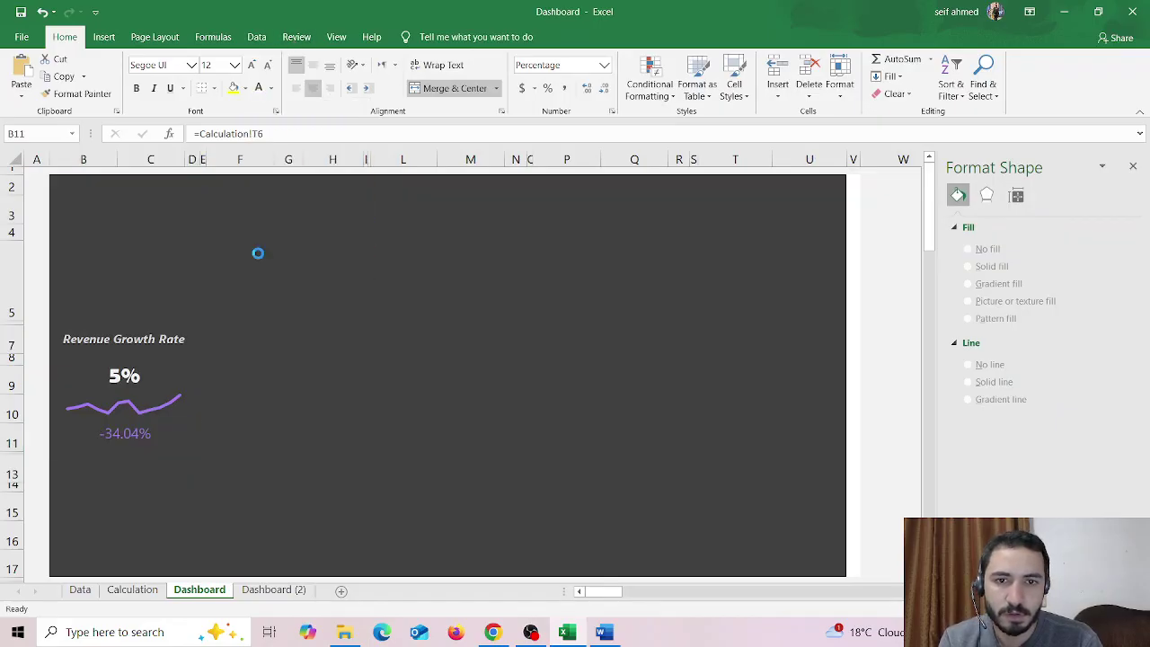
left_click(268, 66)
left_click(267, 67)
left_click(310, 390)
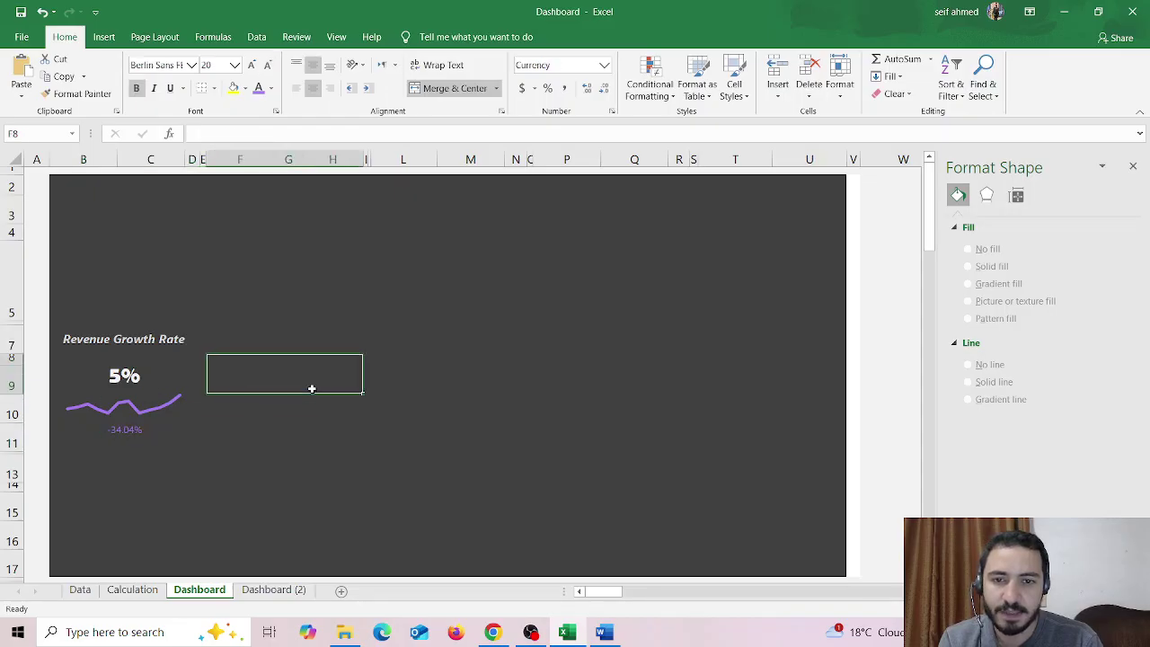
Copy the caption "vs. previous month" from the Revenue Growth Rate tile in Dashboard (2) into cell B13 of the Dashboard sheet.
left_click(272, 595)
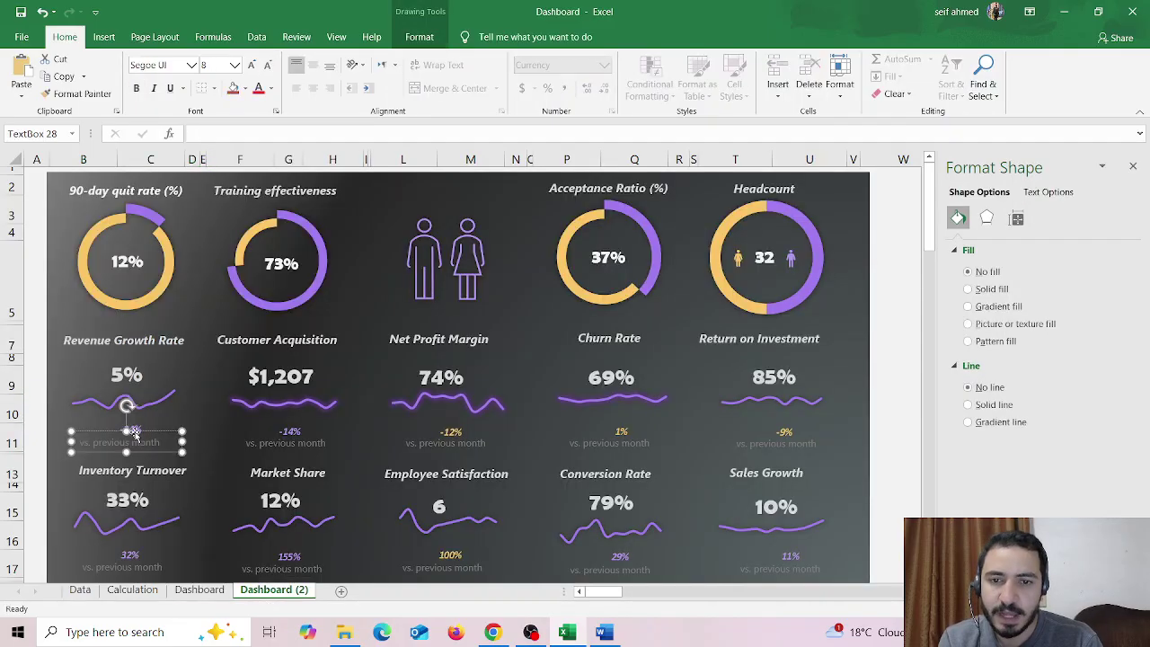
left_click_drag(160, 443, 79, 443)
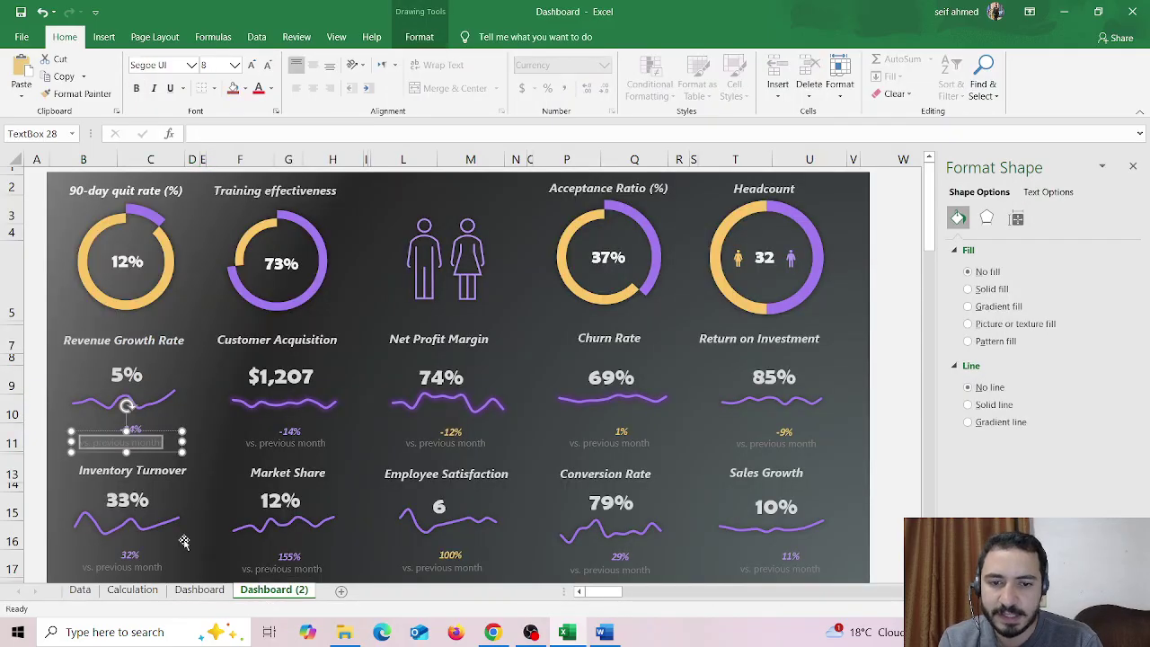
left_click(199, 589)
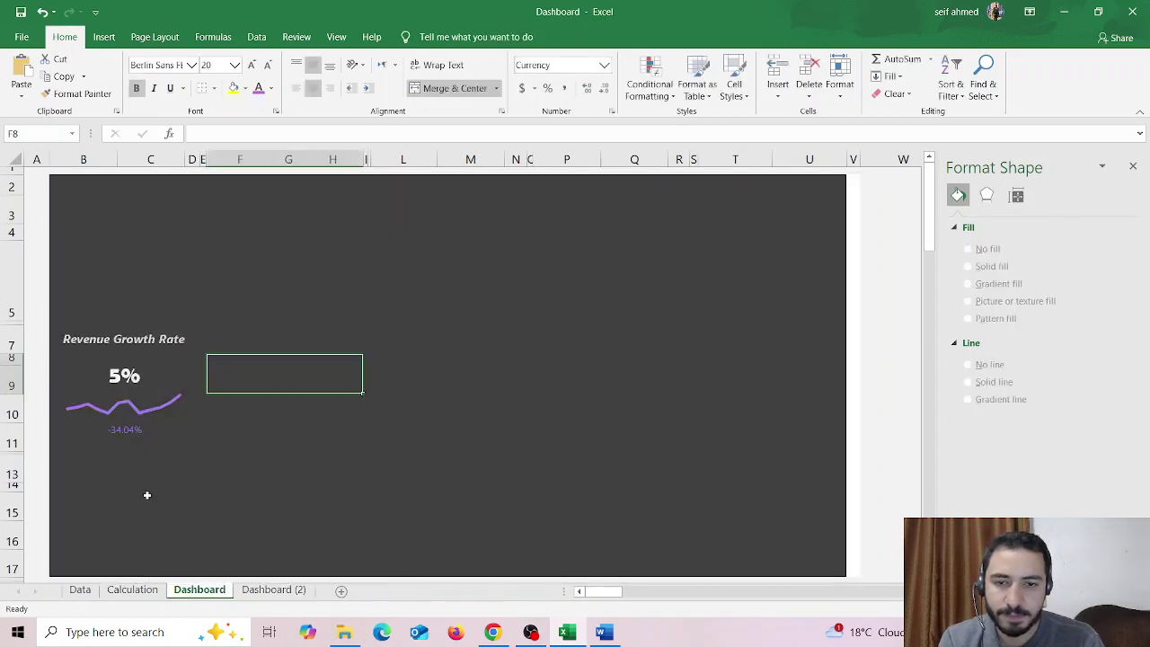
left_click(127, 449)
key("ctrl+v")
key("Return")
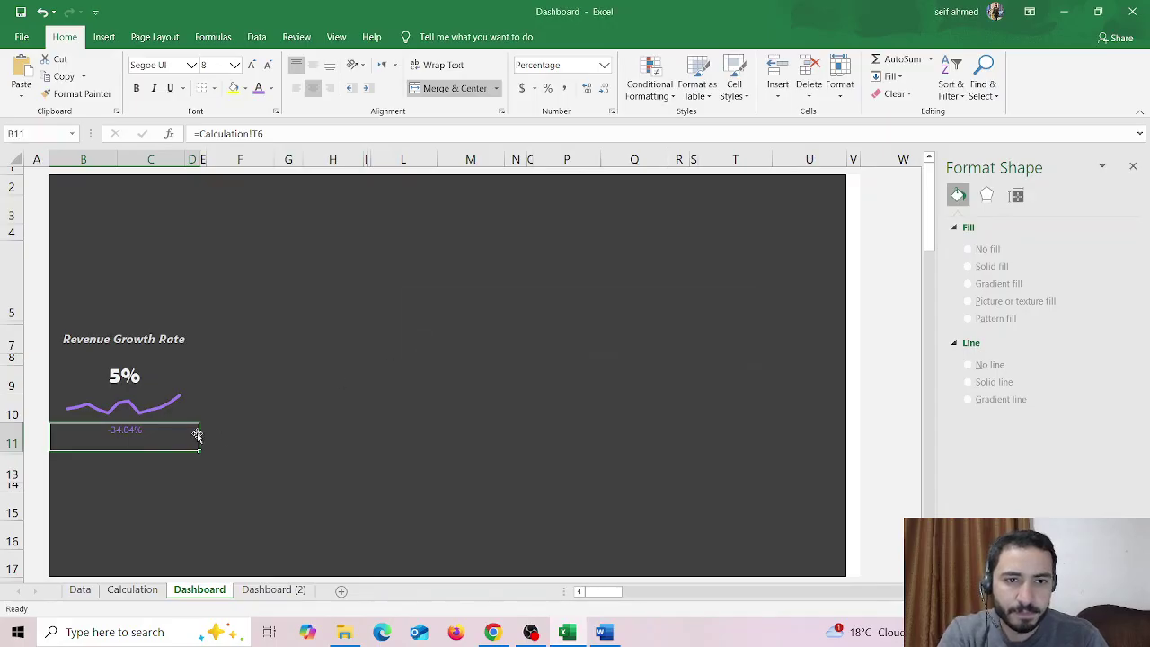
left_click(139, 460)
double_click(139, 460)
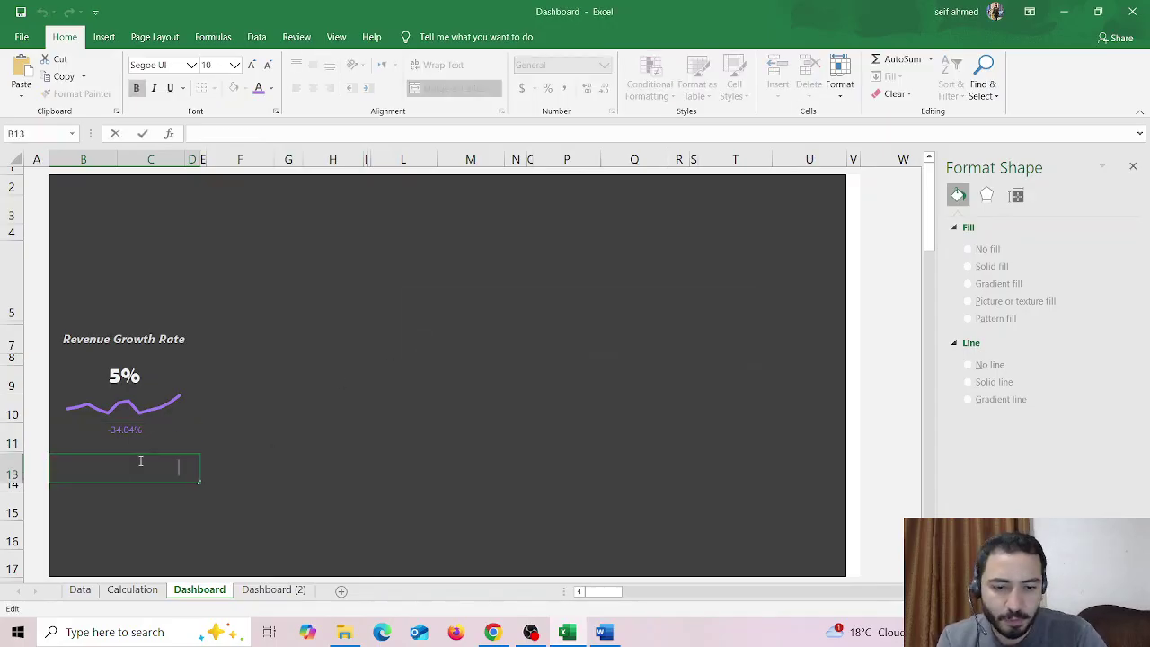
key("Return")
Reduce the "vs. previous month" caption in B13 to font size 8.
left_click(193, 440)
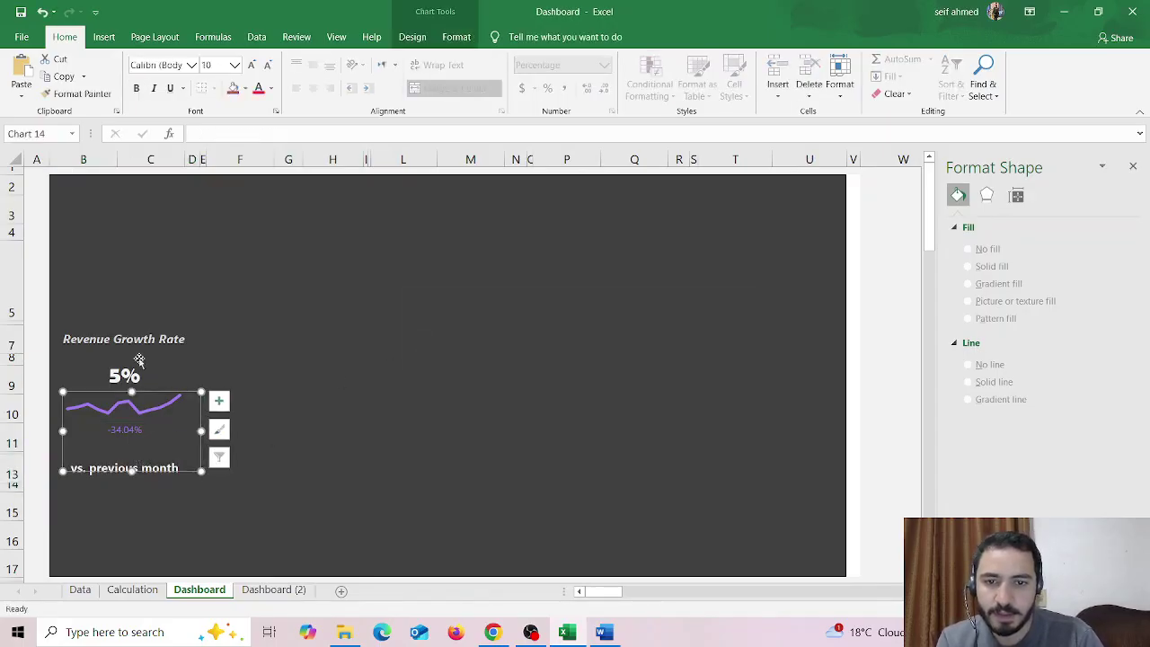
left_click(268, 67)
double_click(128, 467)
left_click(268, 68)
left_click(268, 69)
double_click(144, 468)
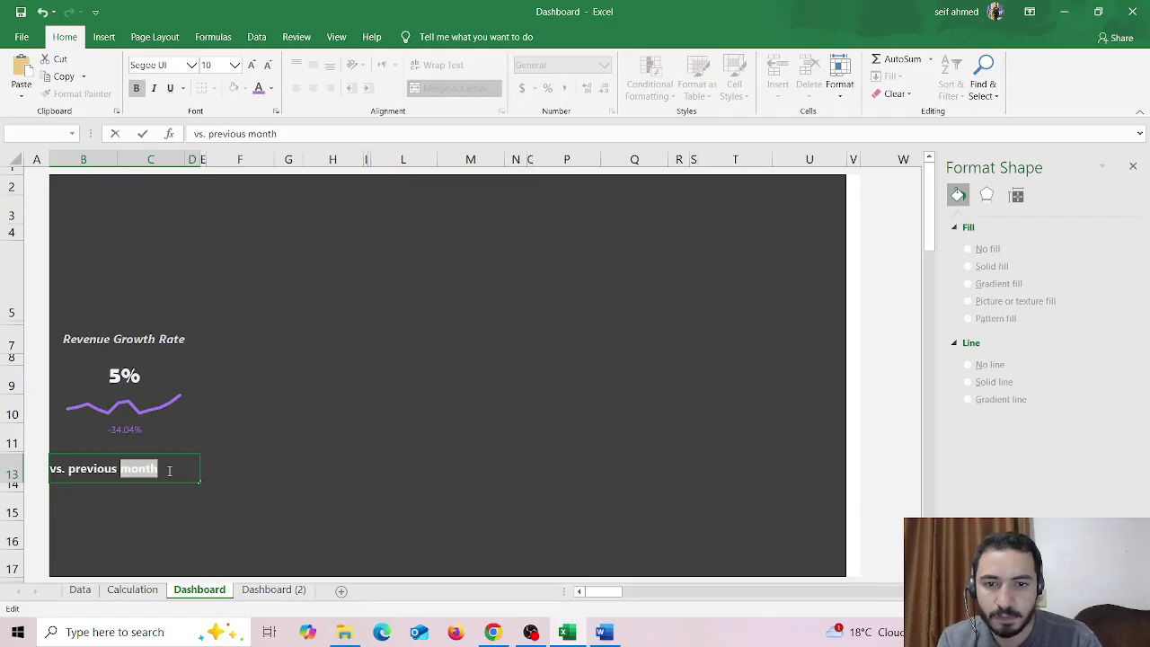
left_click_drag(168, 471, 38, 464)
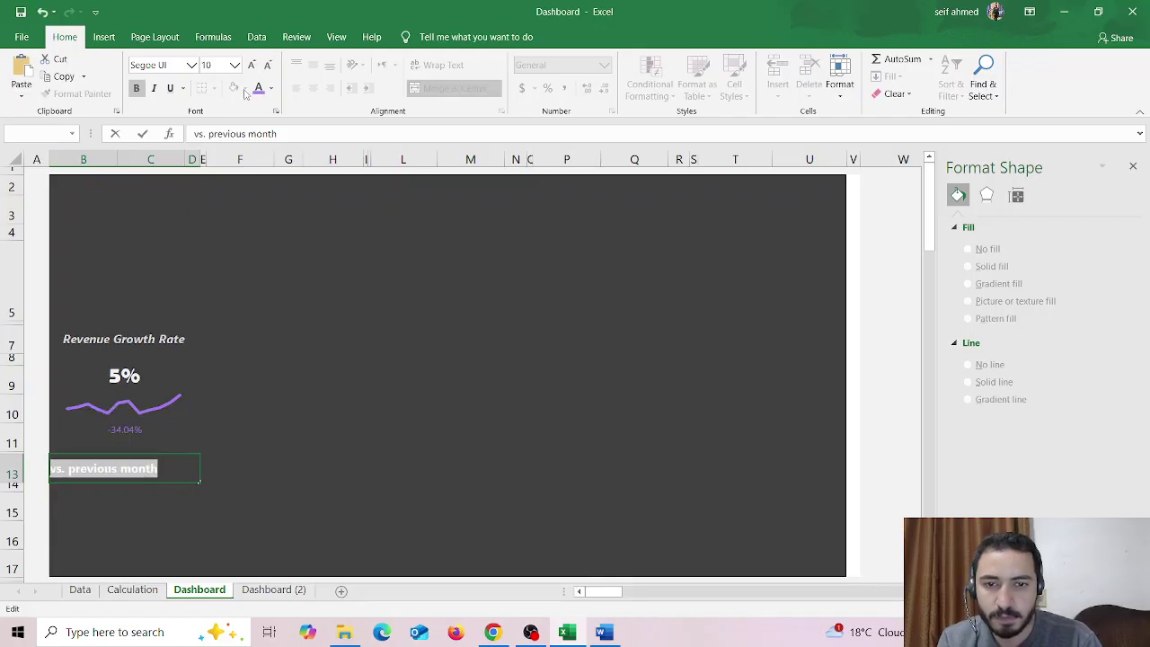
left_click(269, 67)
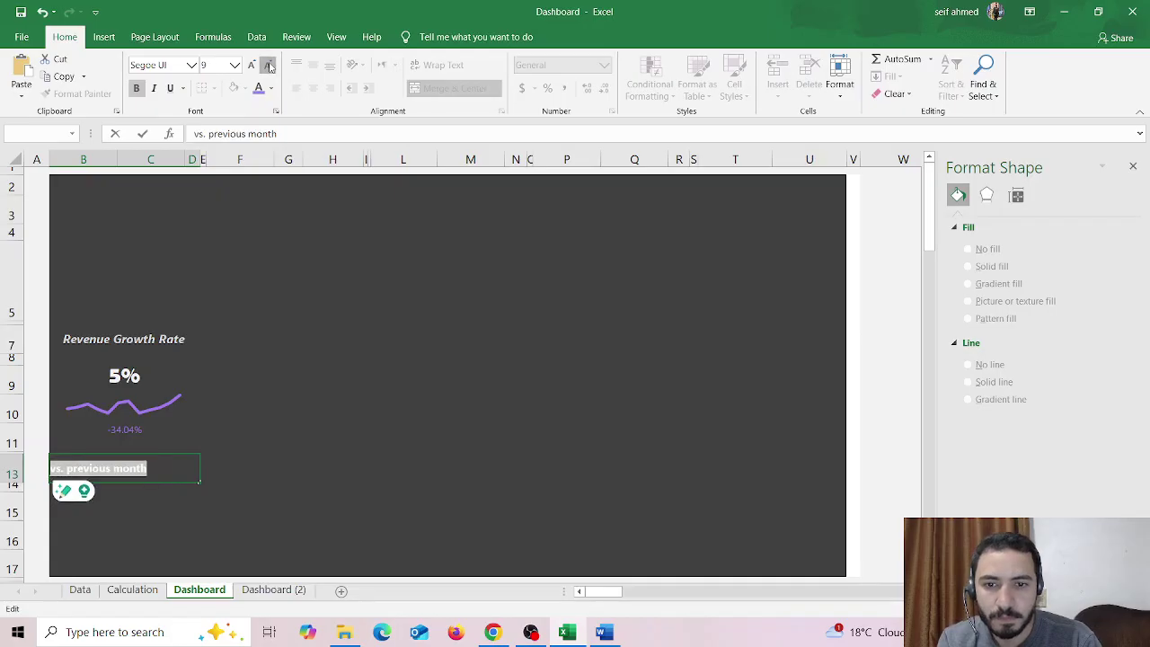
left_click(268, 68)
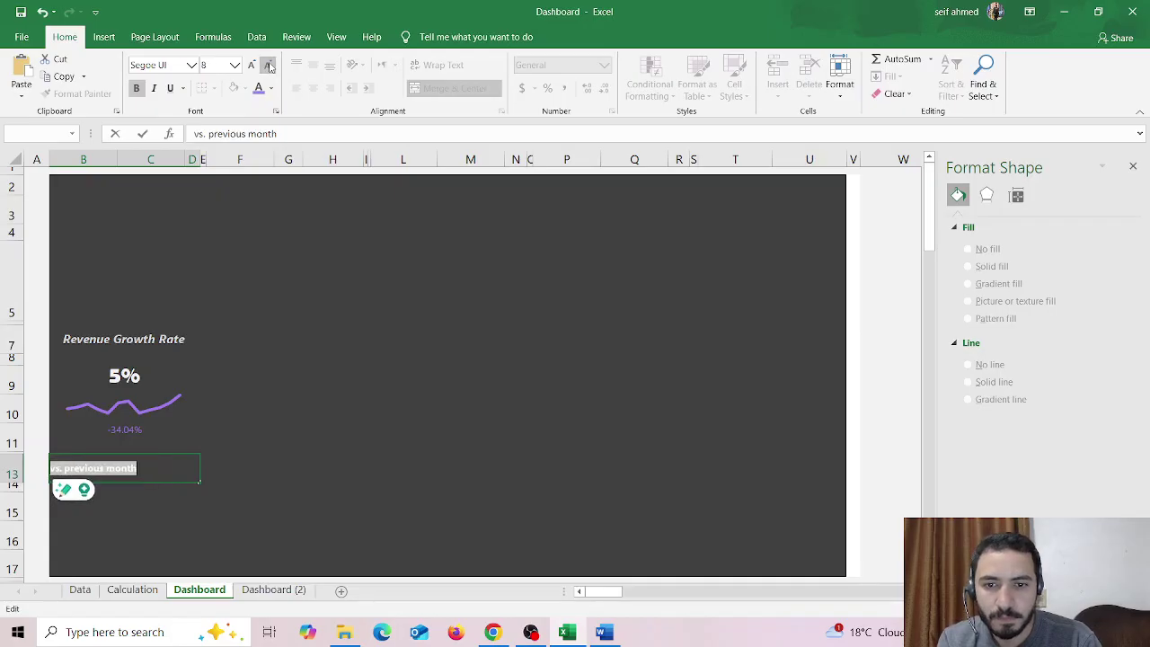
left_click(388, 383)
left_click(344, 493)
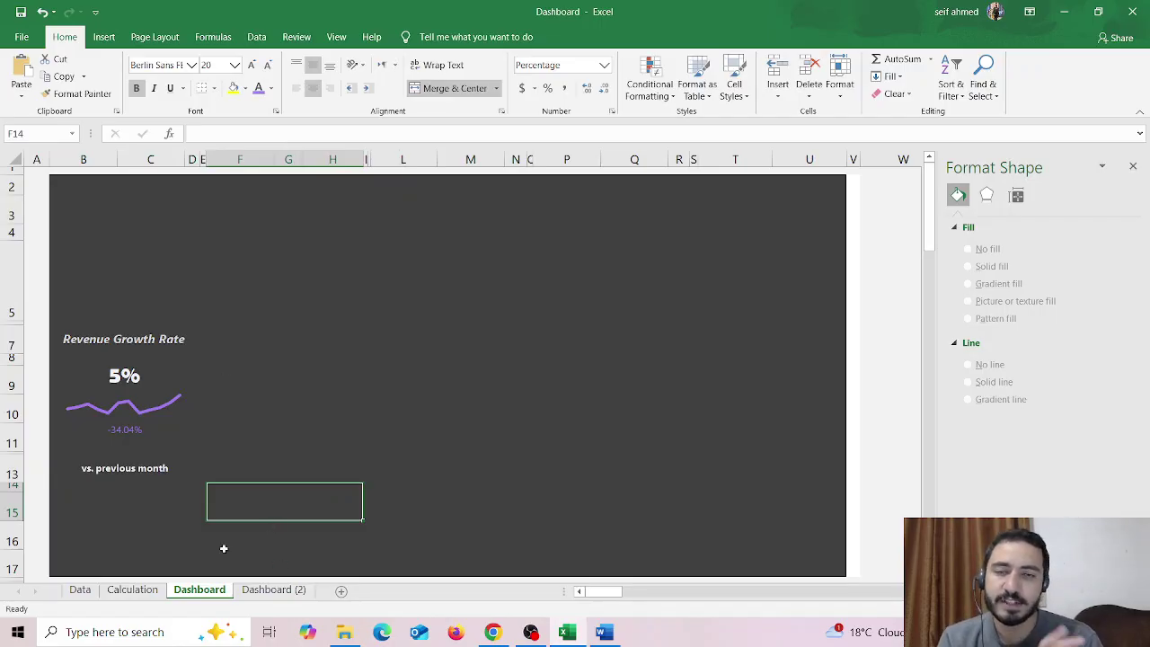
Compare the Revenue Growth Rate tile and its caption with the version in Dashboard (2).
left_click(262, 593)
left_click(125, 445)
left_click(200, 590)
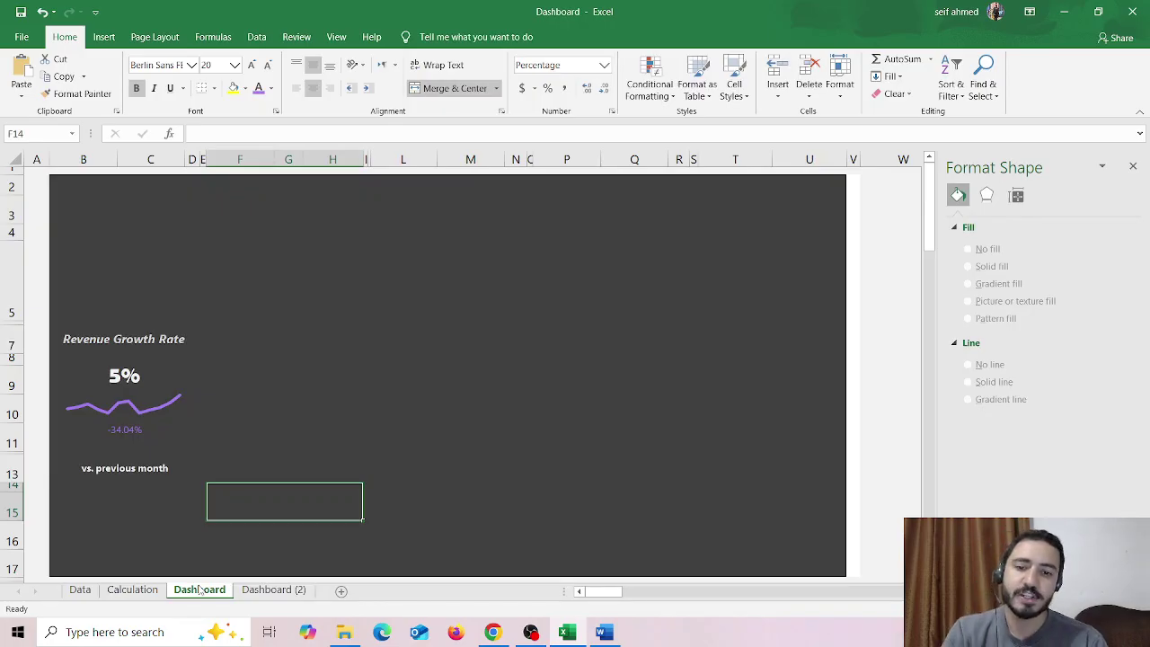
left_click(253, 590)
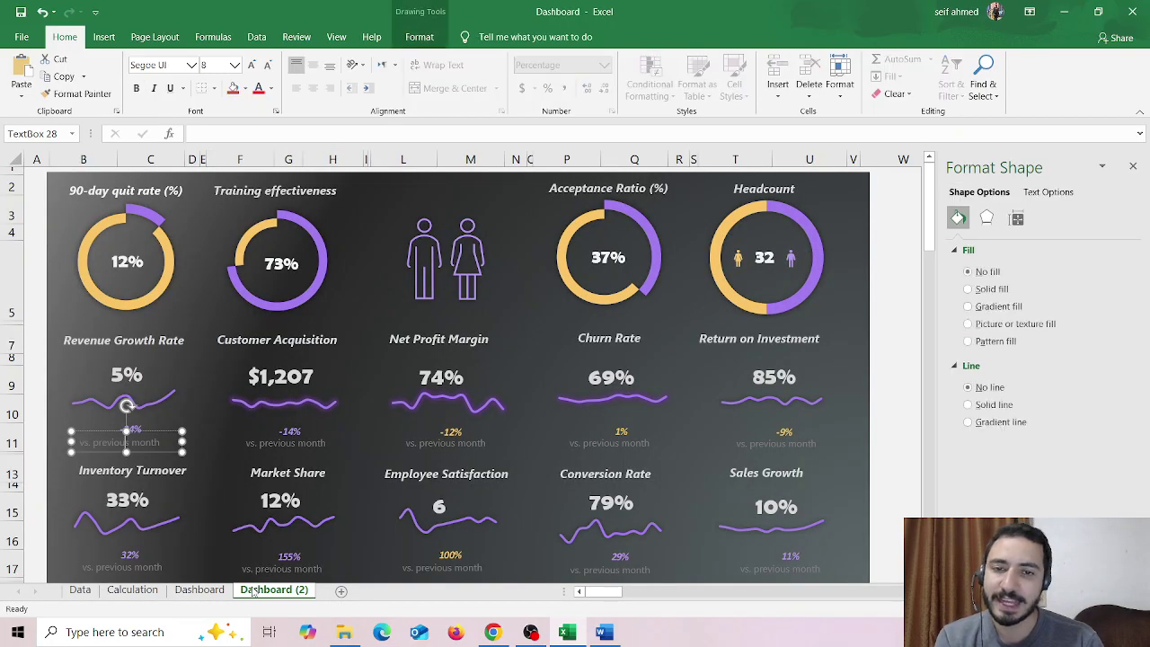